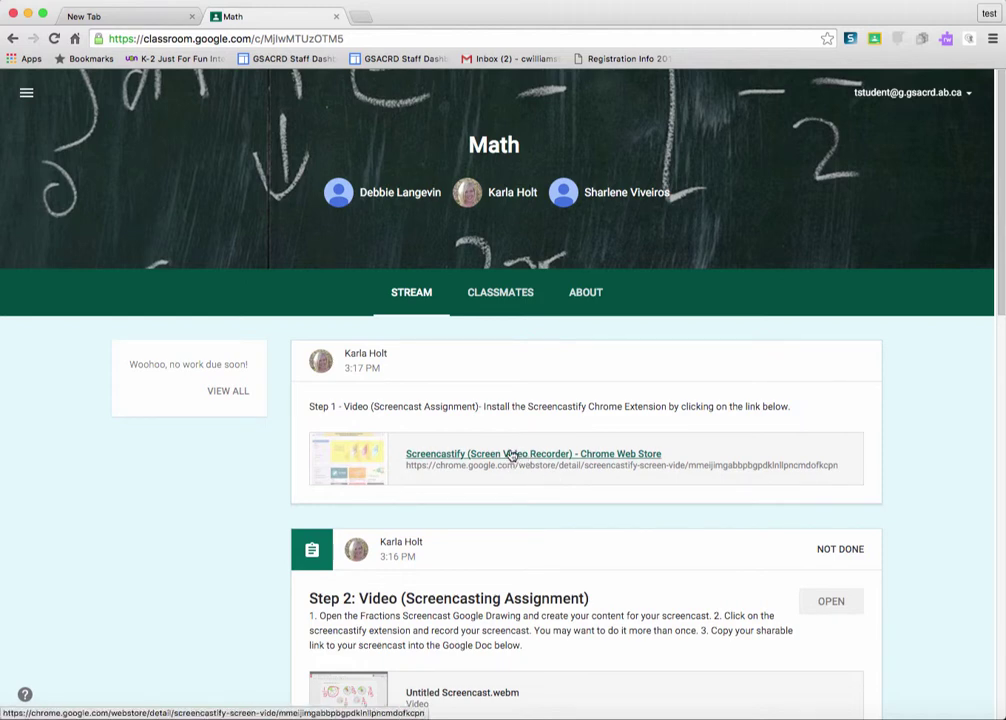
Install the Screencastify (Screen Video Recorder) extension from the Step 1 post's link and return to the Math class stream.
{"action": "left_click", "coordinate": [510, 454]}
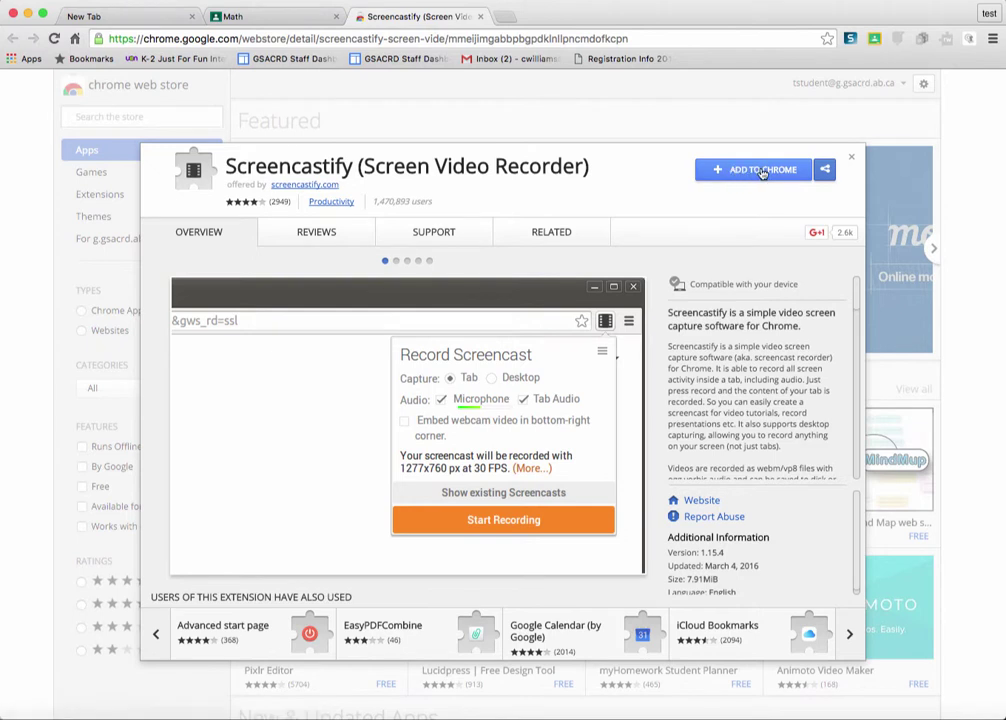
{"action": "left_click", "coordinate": [762, 172]}
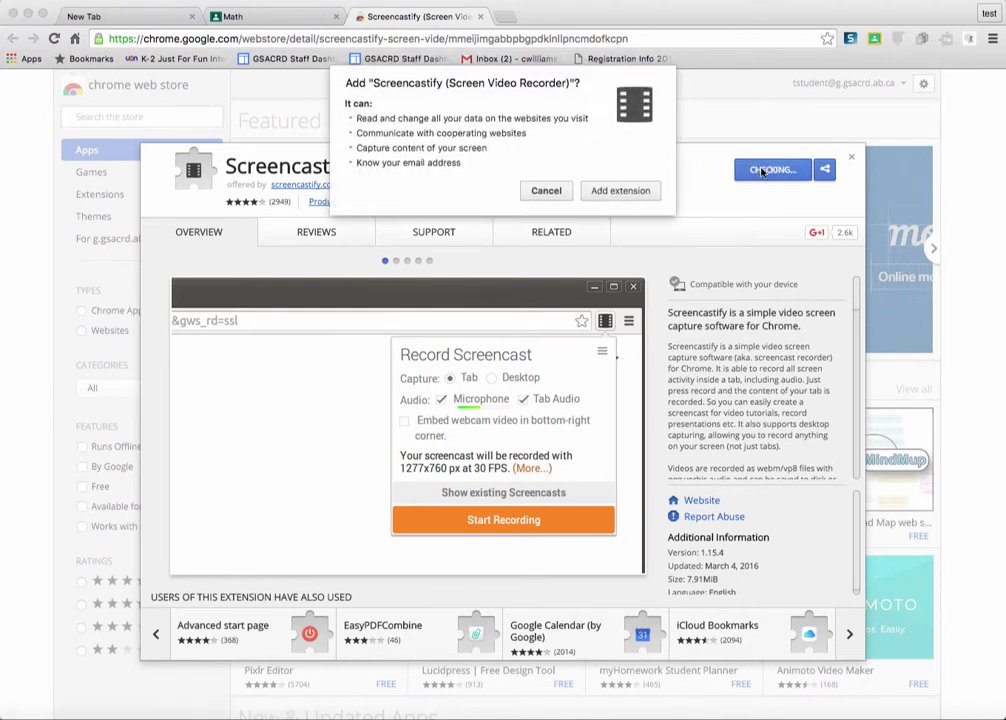
{"action": "left_click", "coordinate": [618, 190]}
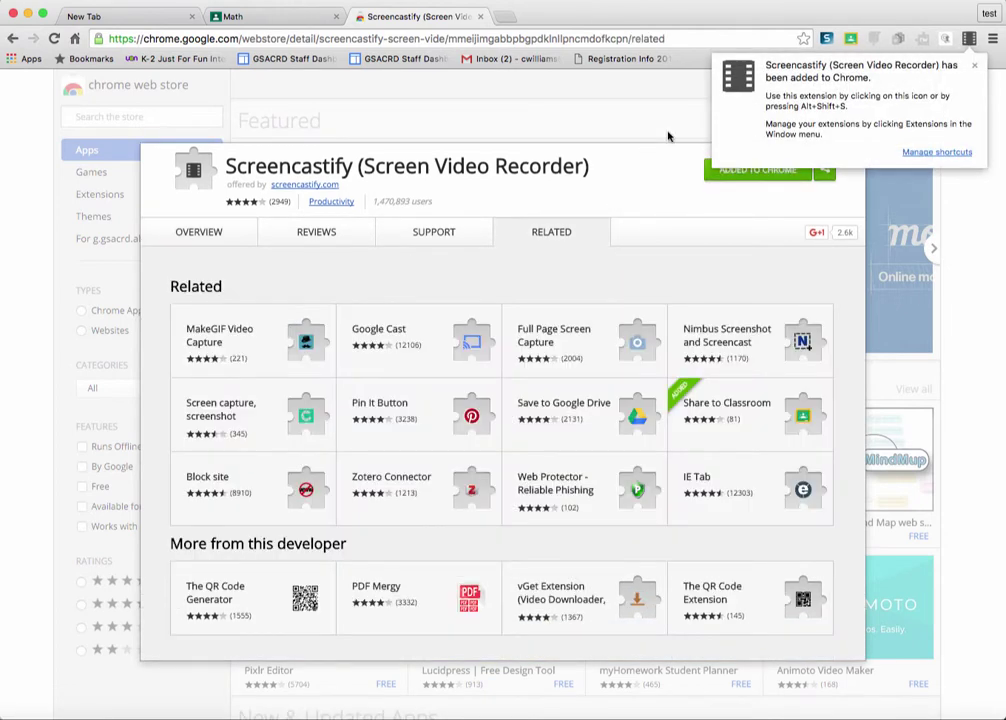
{"action": "left_click", "coordinate": [975, 67]}
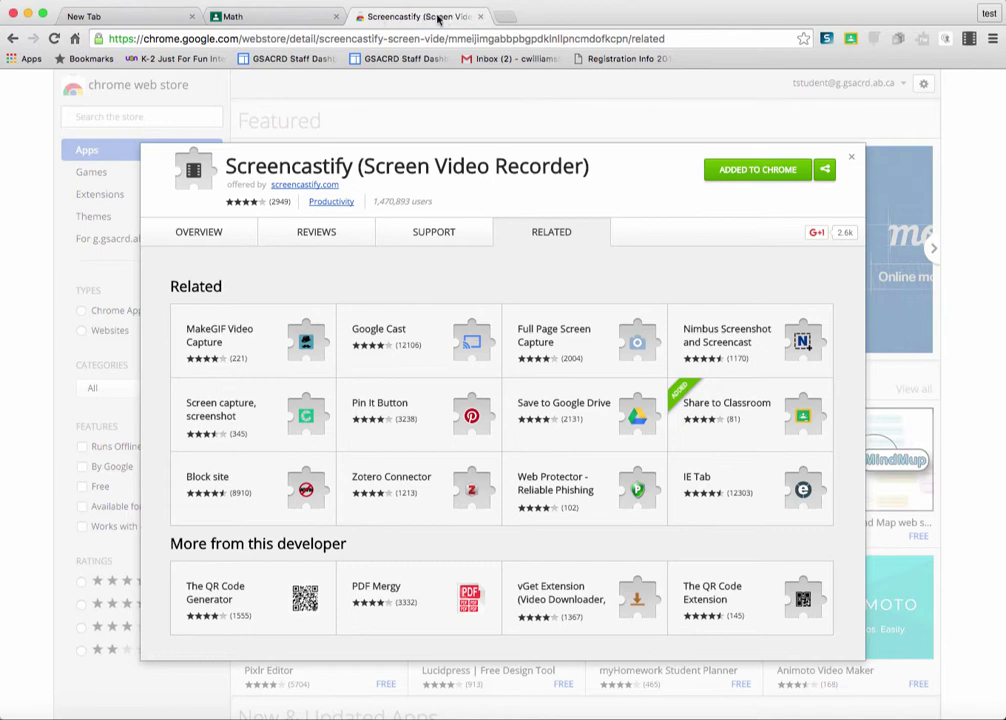
{"action": "left_click", "coordinate": [479, 17]}
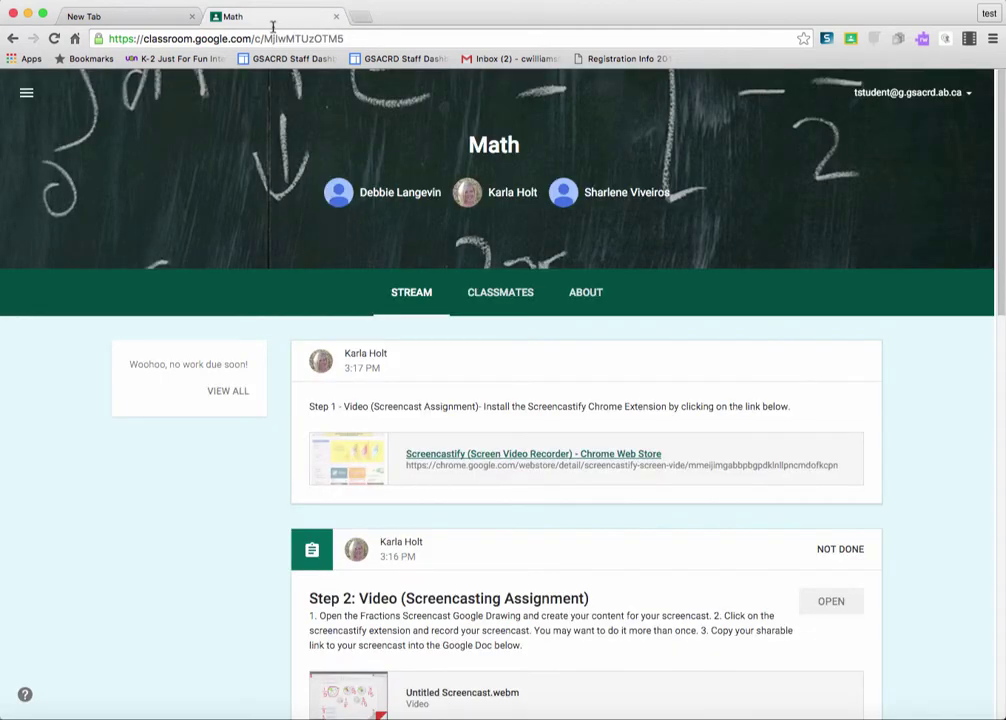
Open the "Step 2: Video (Screencasting Assignment)" details and the attached Fractions Screencast drawing.
{"action": "scroll", "coordinate": [626, 438], "scroll_direction": "down", "scroll_amount": 2}
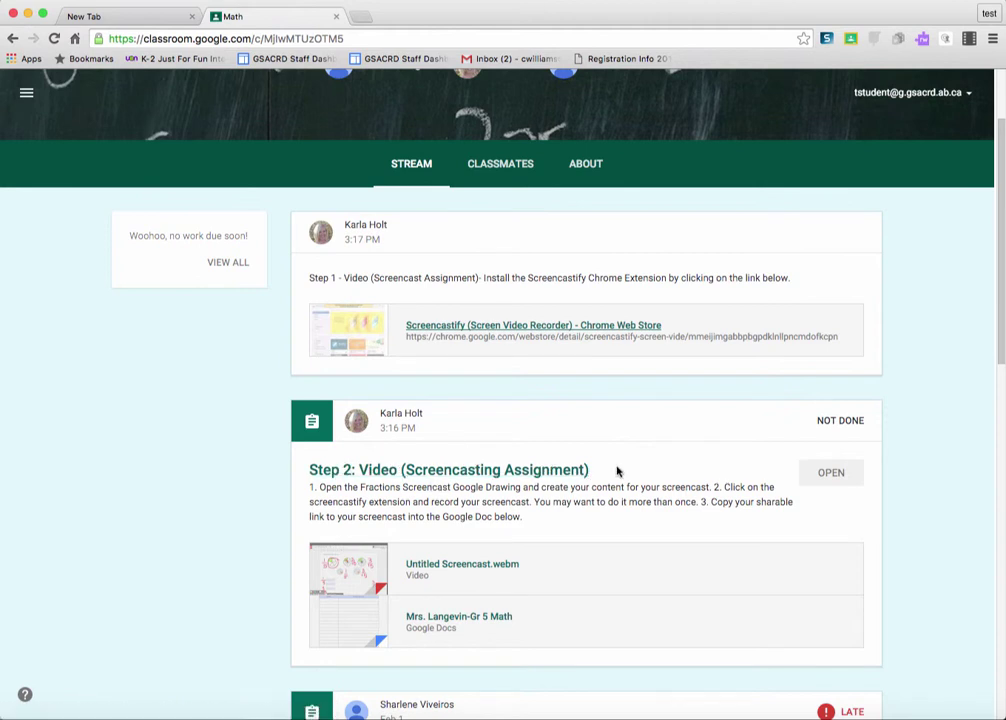
{"action": "left_click", "coordinate": [831, 473]}
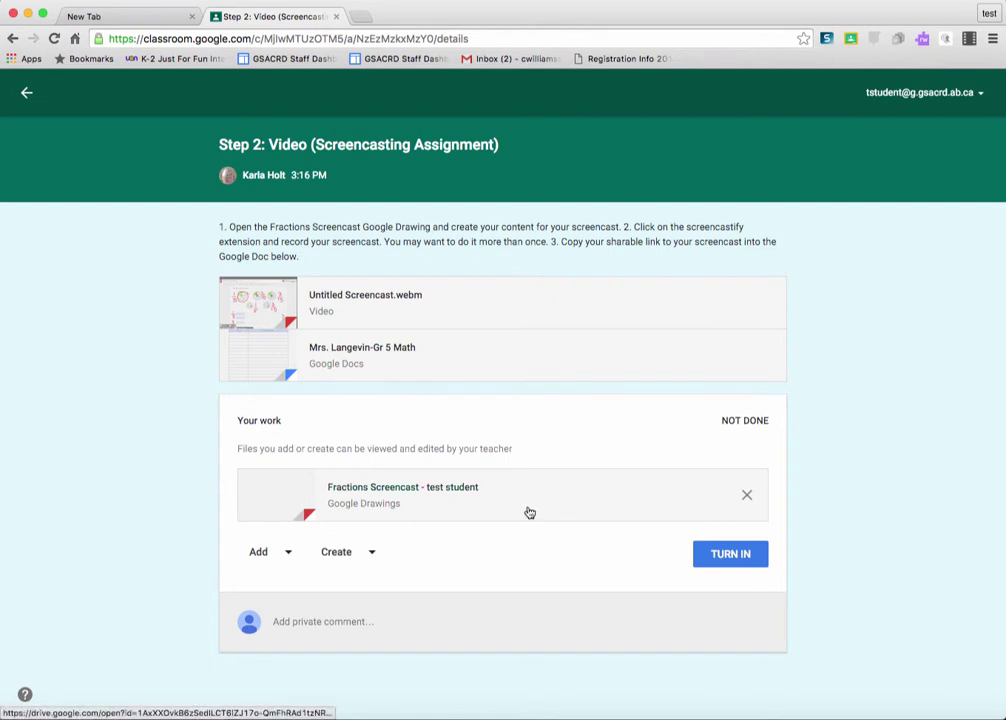
{"action": "left_click", "coordinate": [399, 491]}
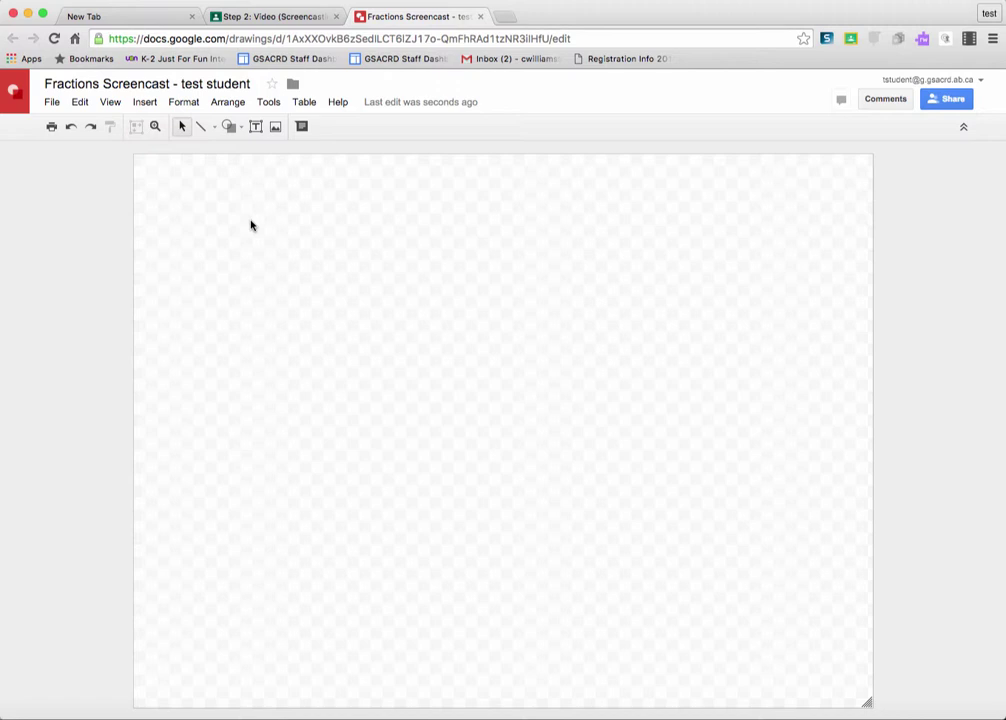
{"action": "left_click", "coordinate": [148, 104]}
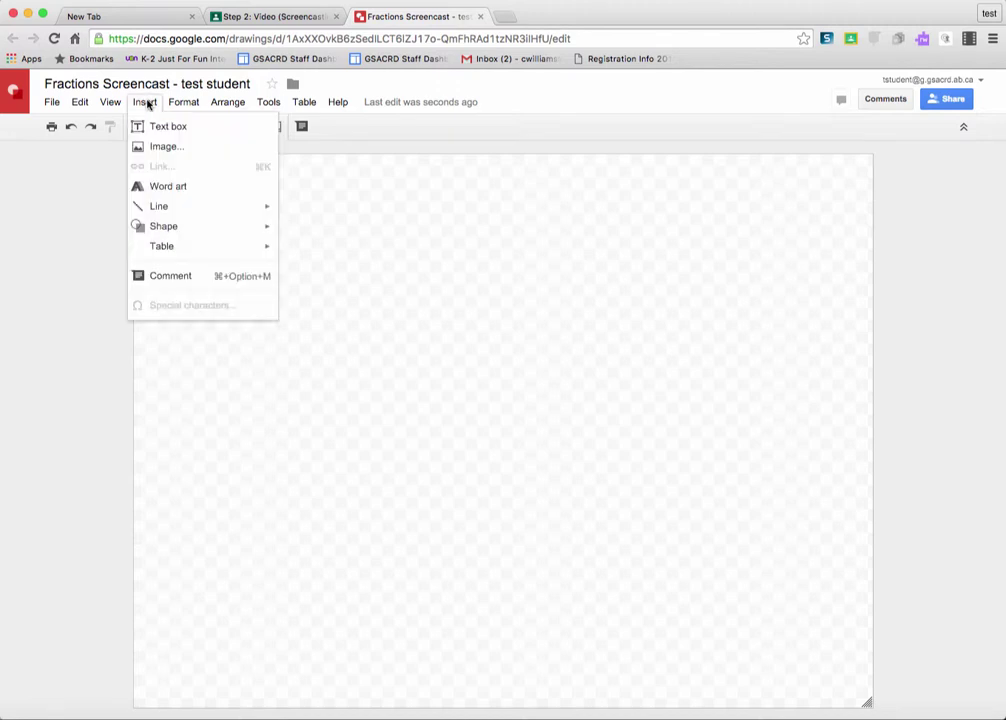
{"action": "left_click", "coordinate": [166, 146]}
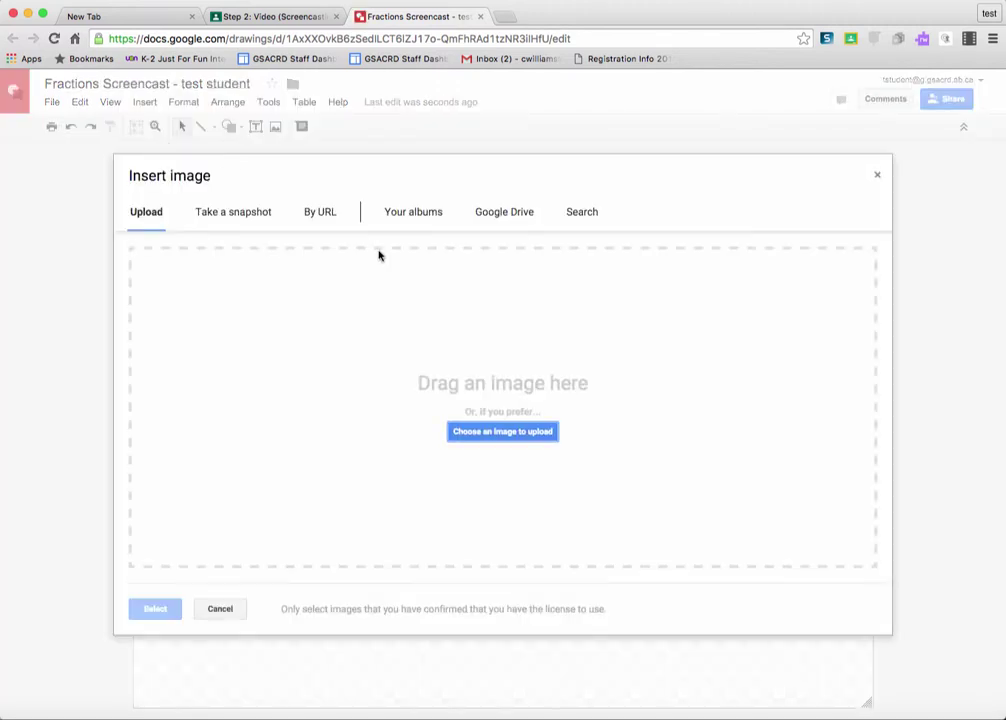
{"action": "left_click", "coordinate": [582, 212]}
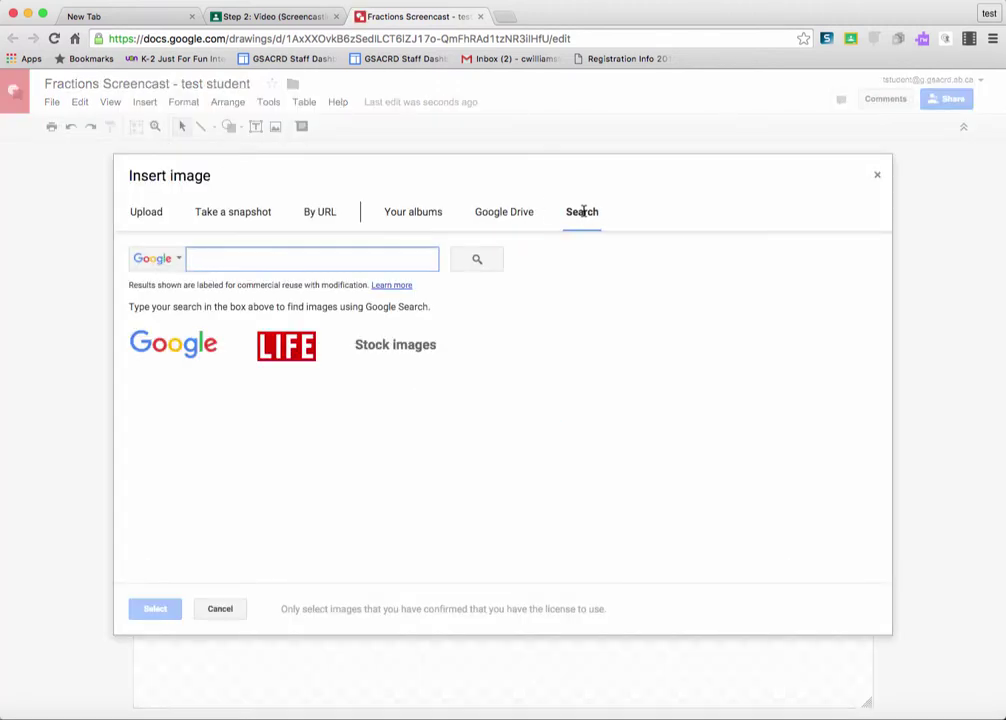
{"action": "type", "text": "f/"}
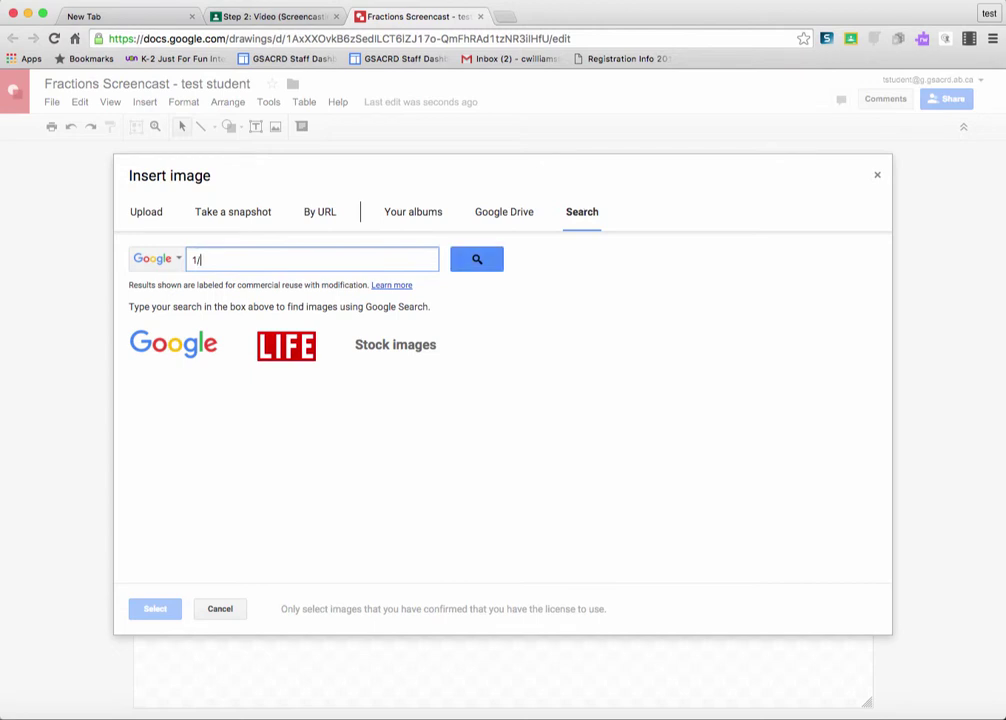
{"action": "type", "text": "5"}
{"action": "key", "text": "Return"}
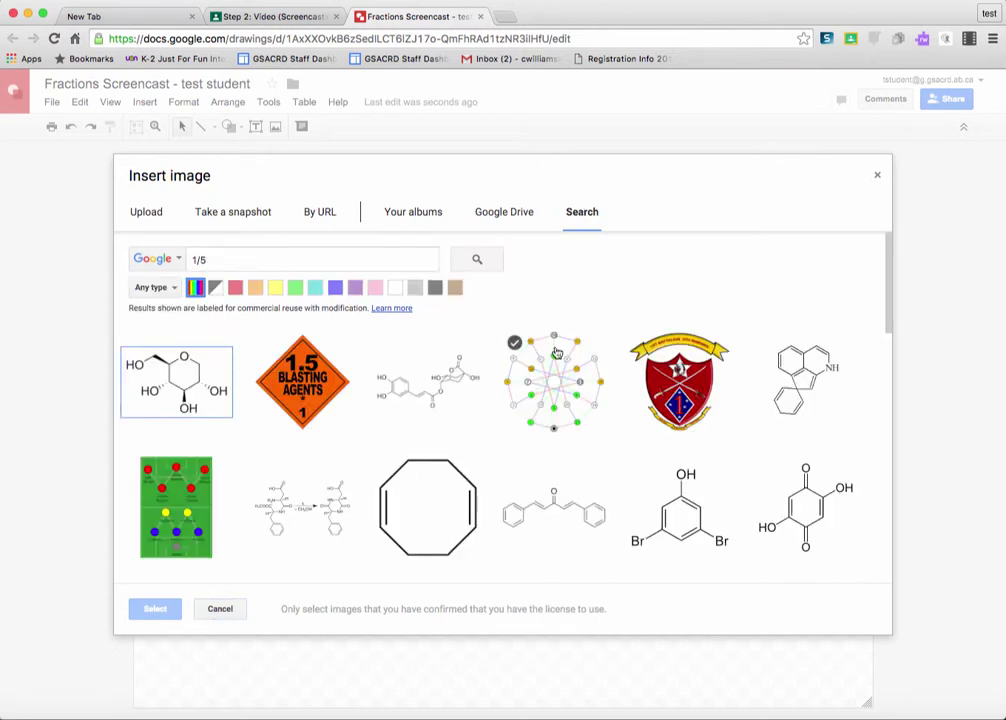
{"action": "left_click", "coordinate": [226, 260]}
{"action": "type", "text": "fraction"}
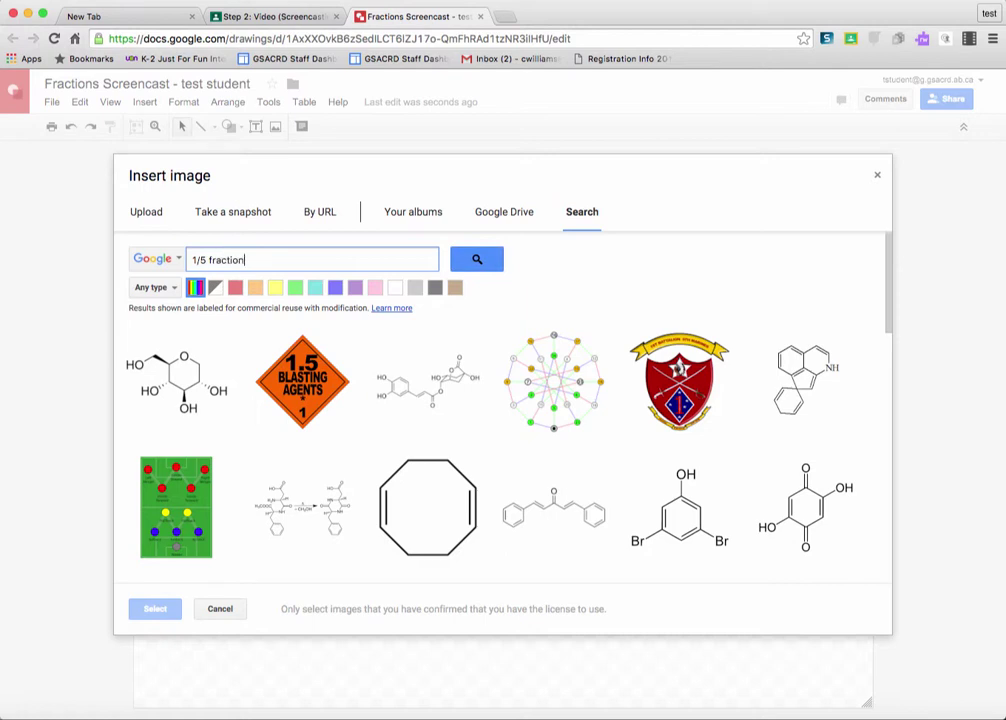
{"action": "key", "text": "Return"}
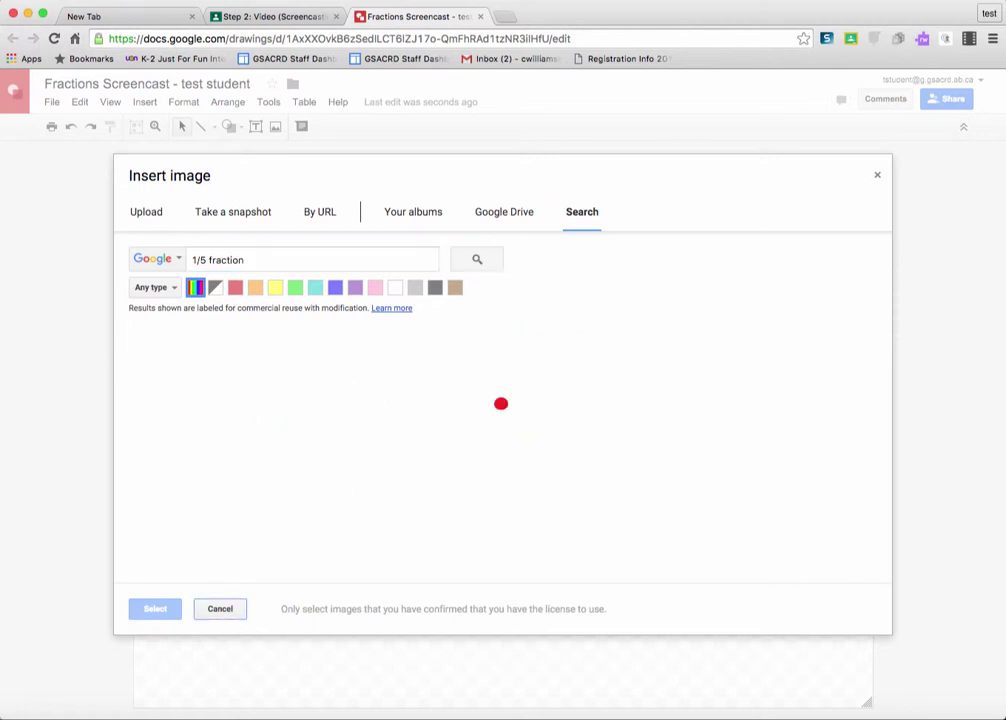
{"action": "scroll", "coordinate": [656, 458], "scroll_direction": "down", "scroll_amount": 3}
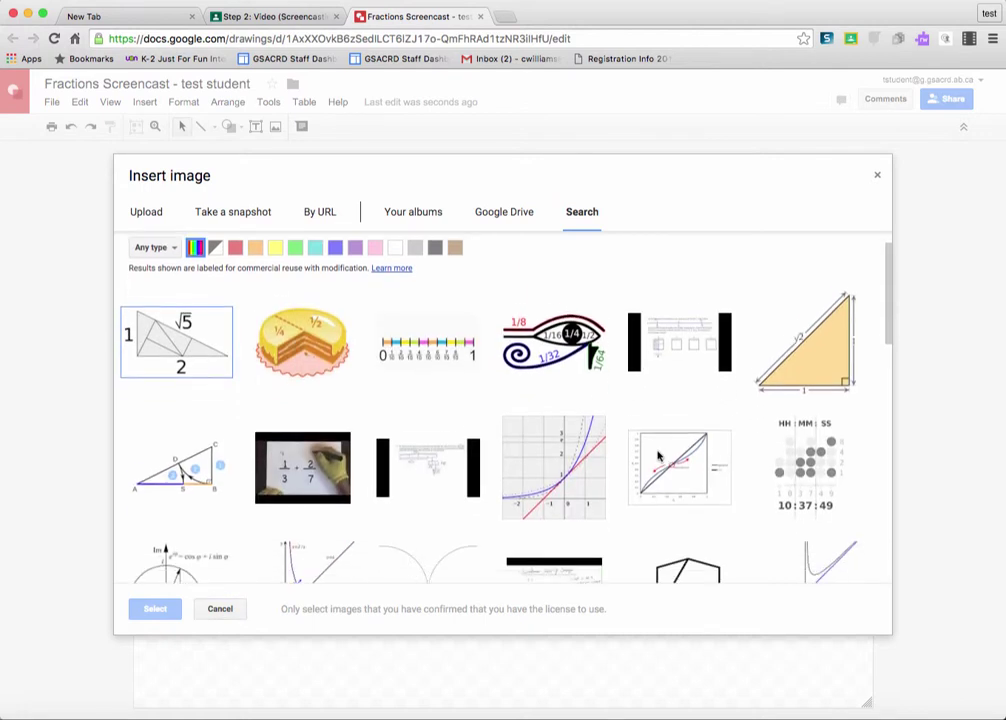
{"action": "scroll", "coordinate": [658, 456], "scroll_direction": "down", "scroll_amount": 10}
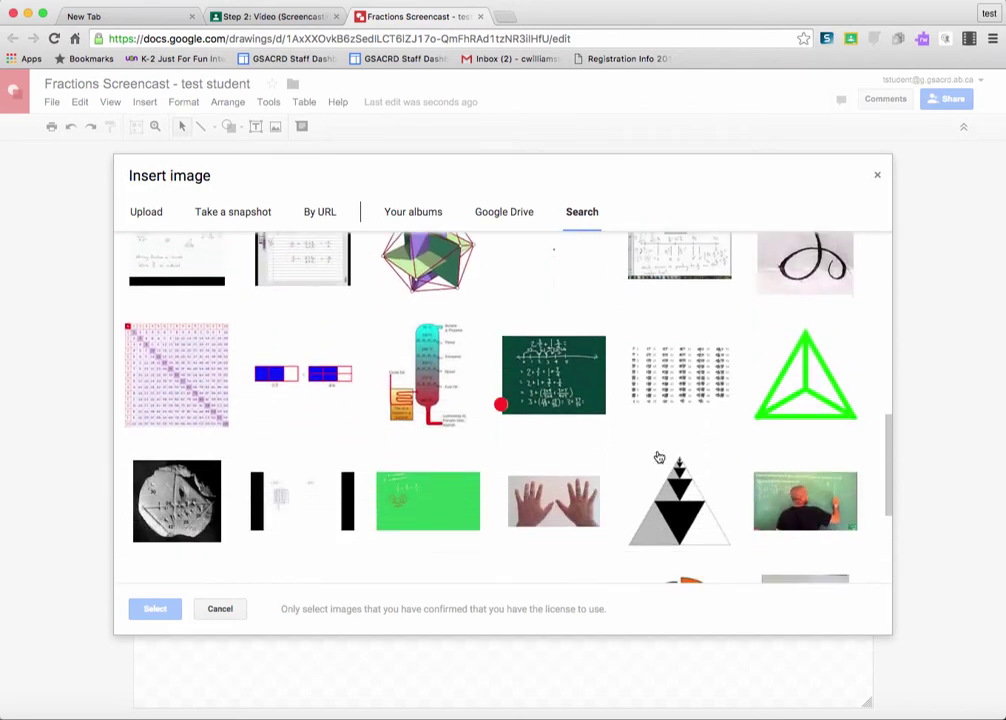
{"action": "scroll", "coordinate": [658, 456], "scroll_direction": "down", "scroll_amount": 8}
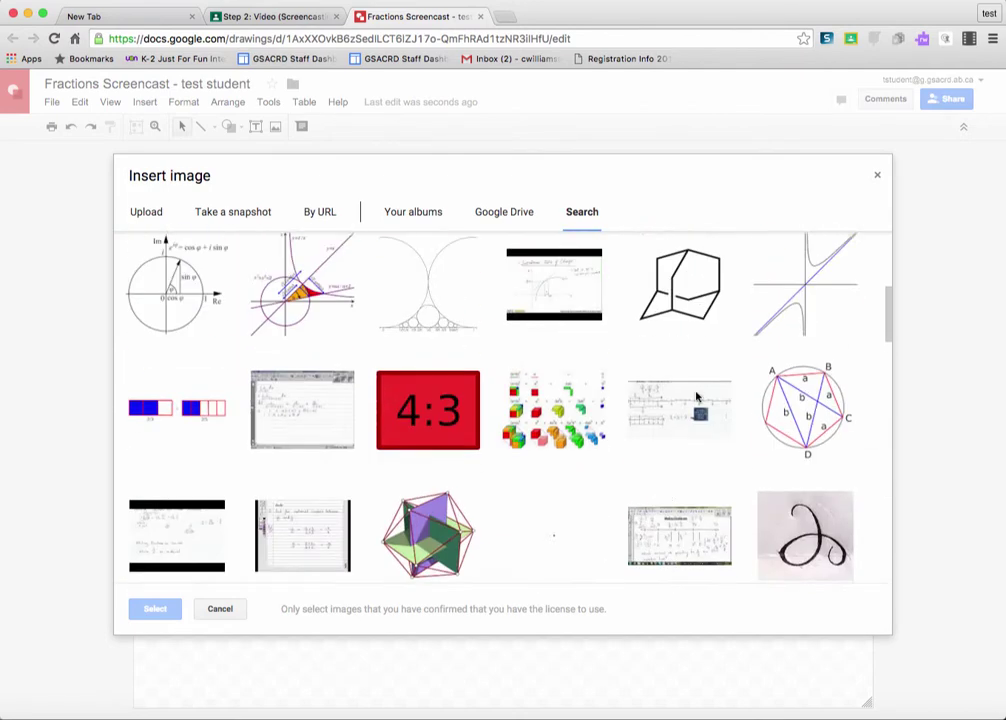
{"action": "left_click", "coordinate": [877, 178]}
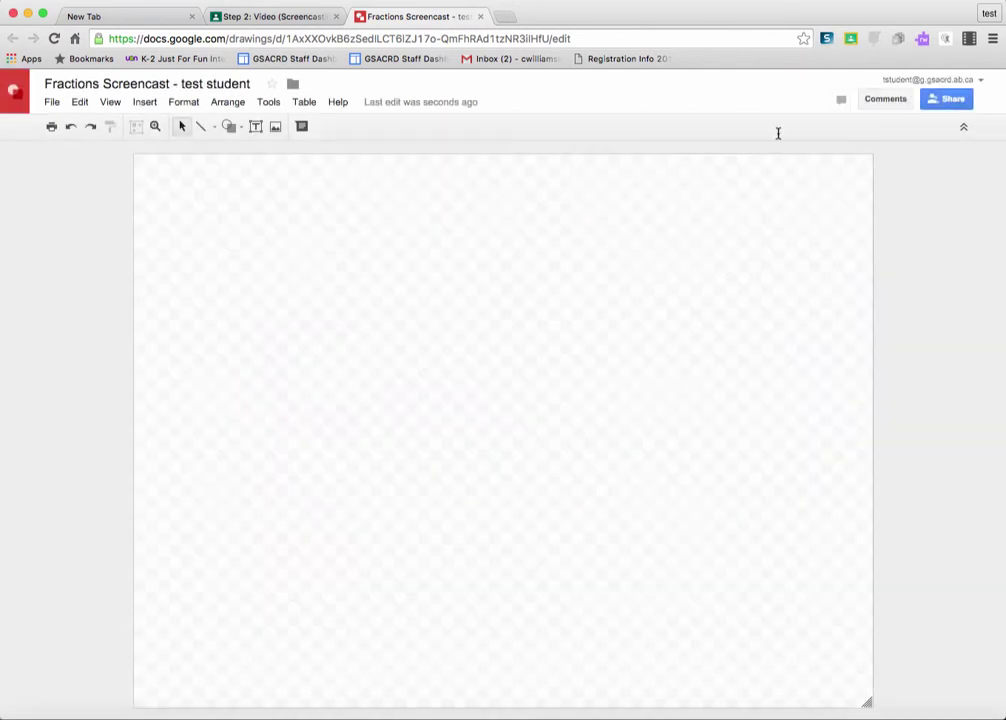
Search Google Images for "1/5 fraction" in a new browser tab and copy the circle with one light-green fifth.
{"action": "left_click", "coordinate": [506, 21]}
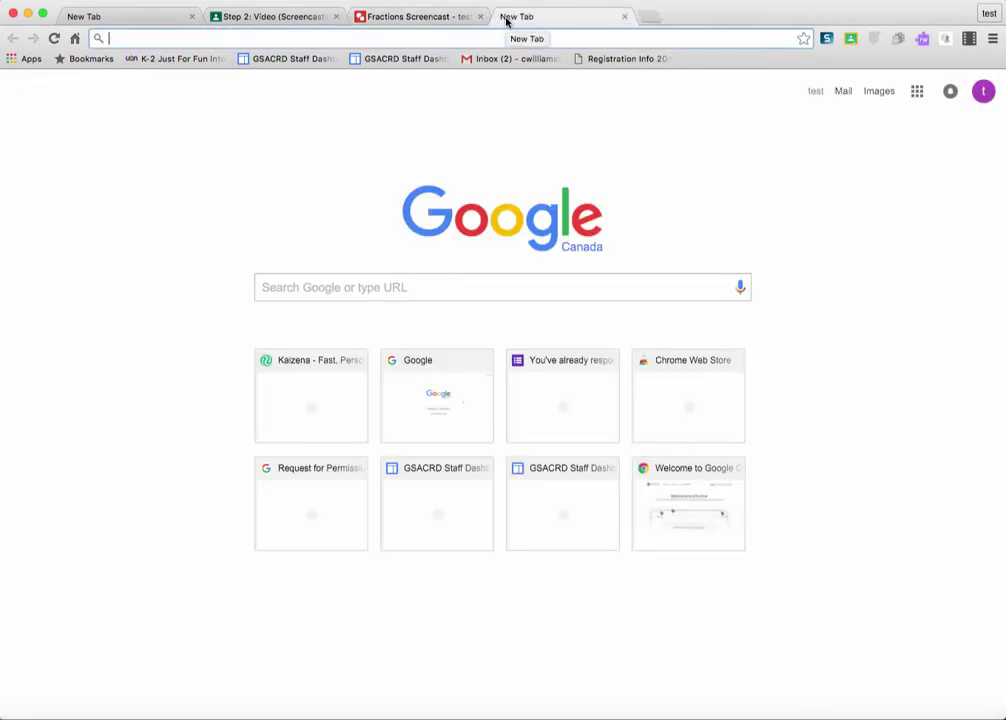
{"action": "type", "text": "1/5"}
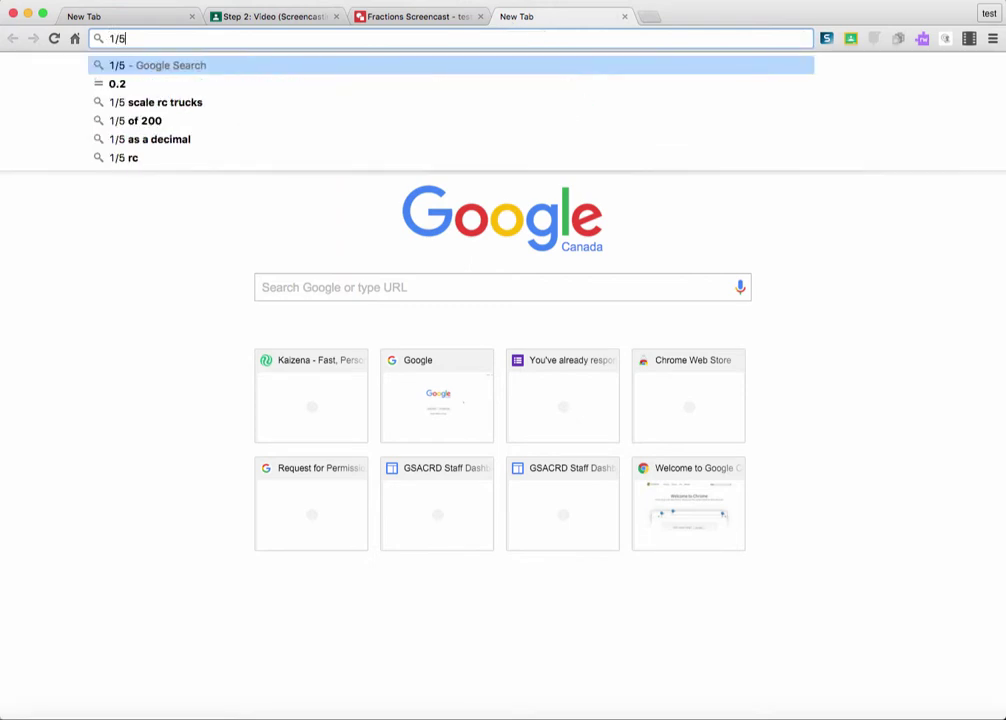
{"action": "type", "text": " fracti"}
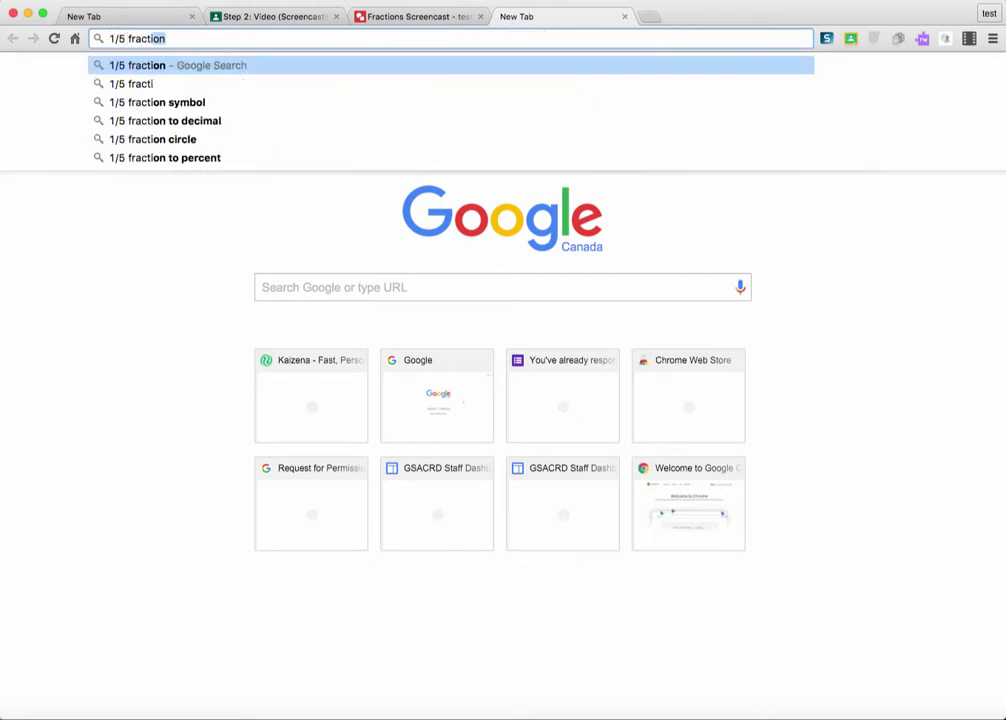
{"action": "key", "text": "Return"}
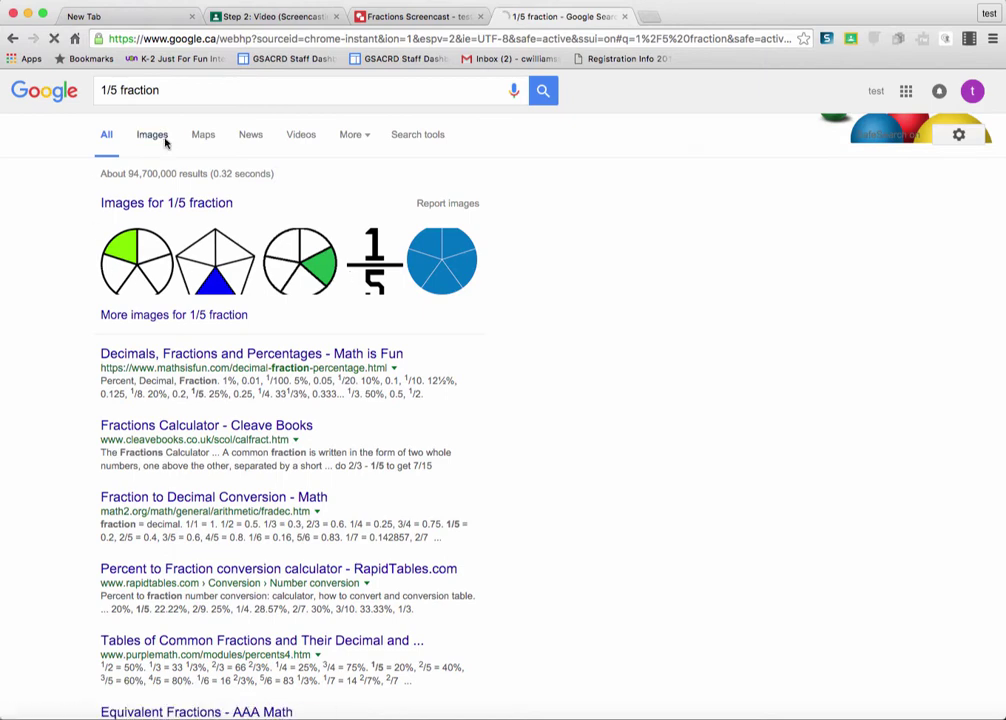
{"action": "left_click", "coordinate": [137, 139]}
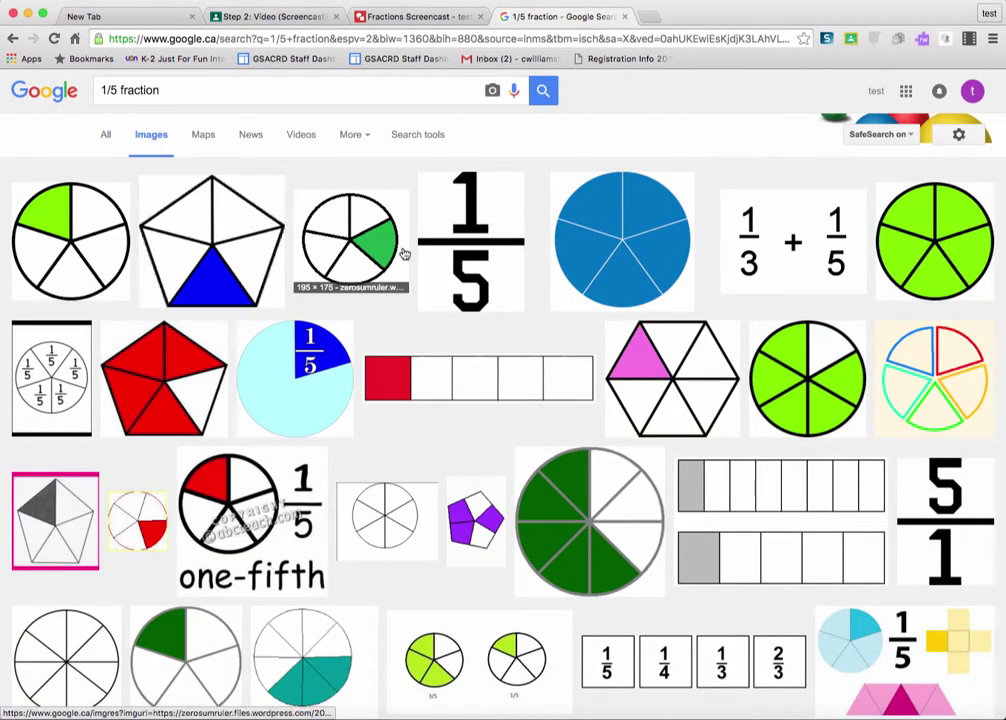
{"action": "left_click", "coordinate": [84, 258]}
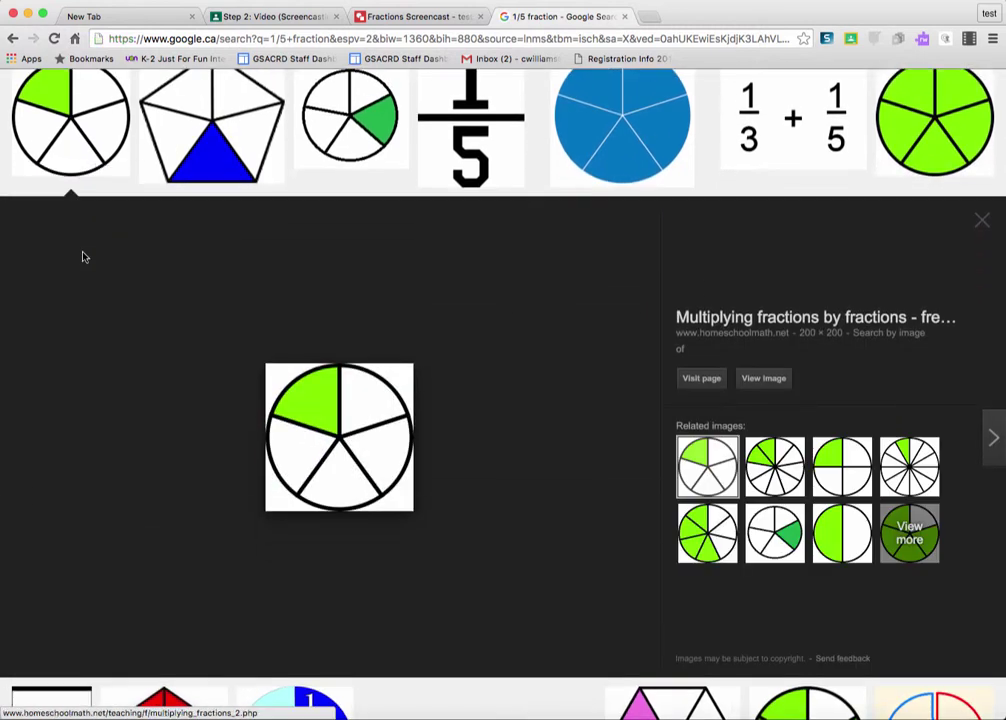
{"action": "right_click", "coordinate": [321, 442]}
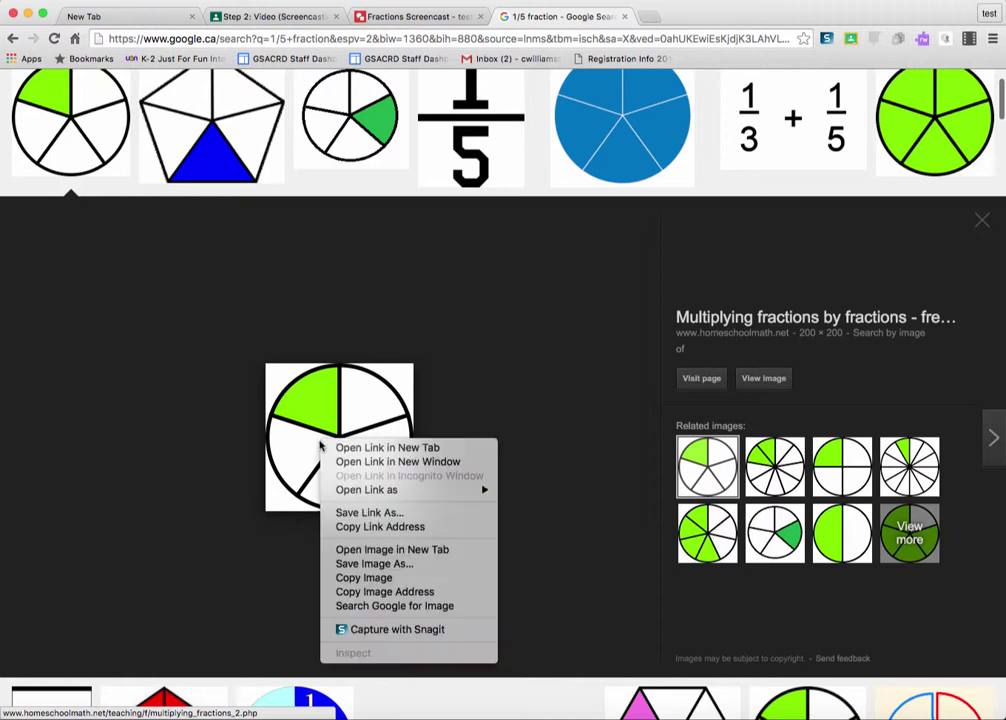
{"action": "left_click", "coordinate": [414, 580]}
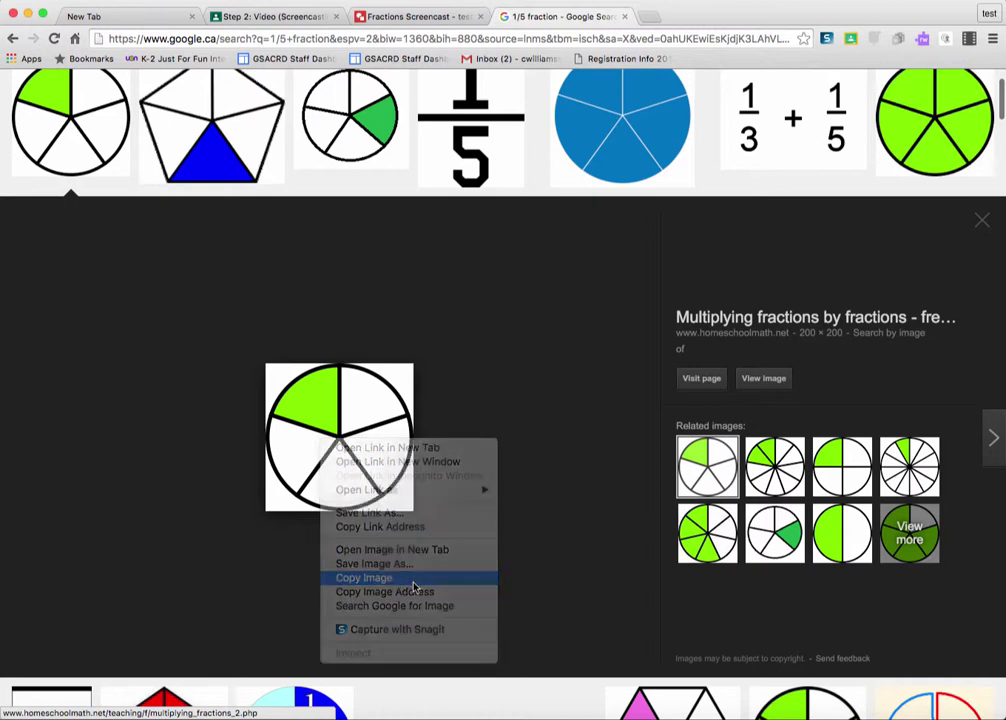
Paste the copied circle into the Fractions Screencast drawing, placing it smaller in the canvas's upper-left area.
{"action": "left_click", "coordinate": [433, 18]}
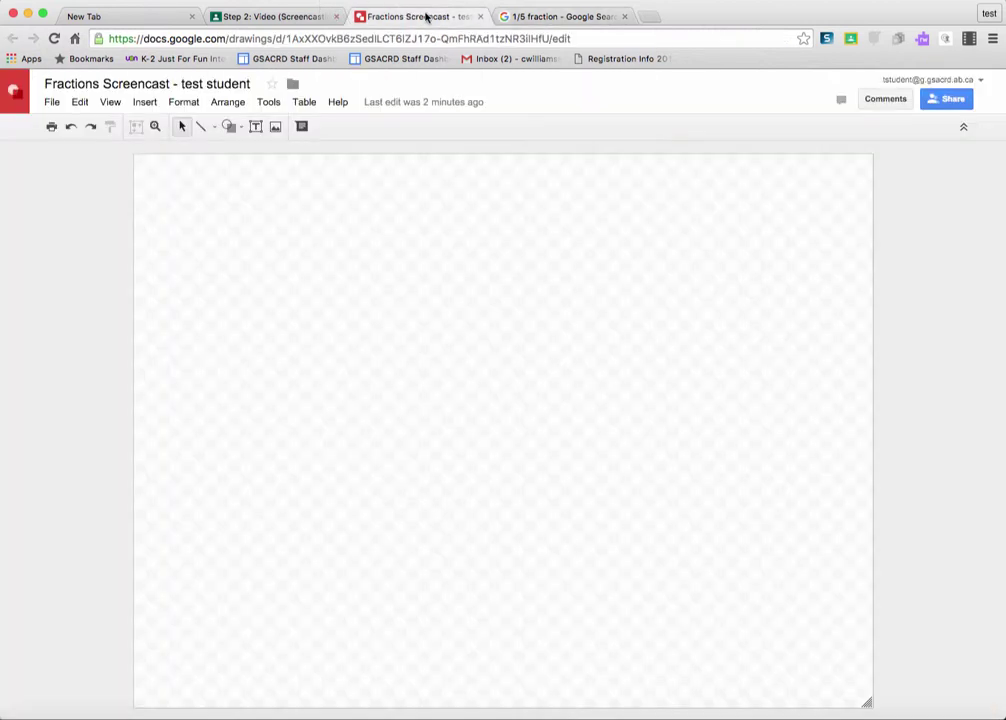
{"action": "right_click", "coordinate": [335, 325]}
{"action": "left_click", "coordinate": [395, 376]}
{"action": "left_click_drag", "start_coordinate": [507, 411], "coordinate": [257, 258]}
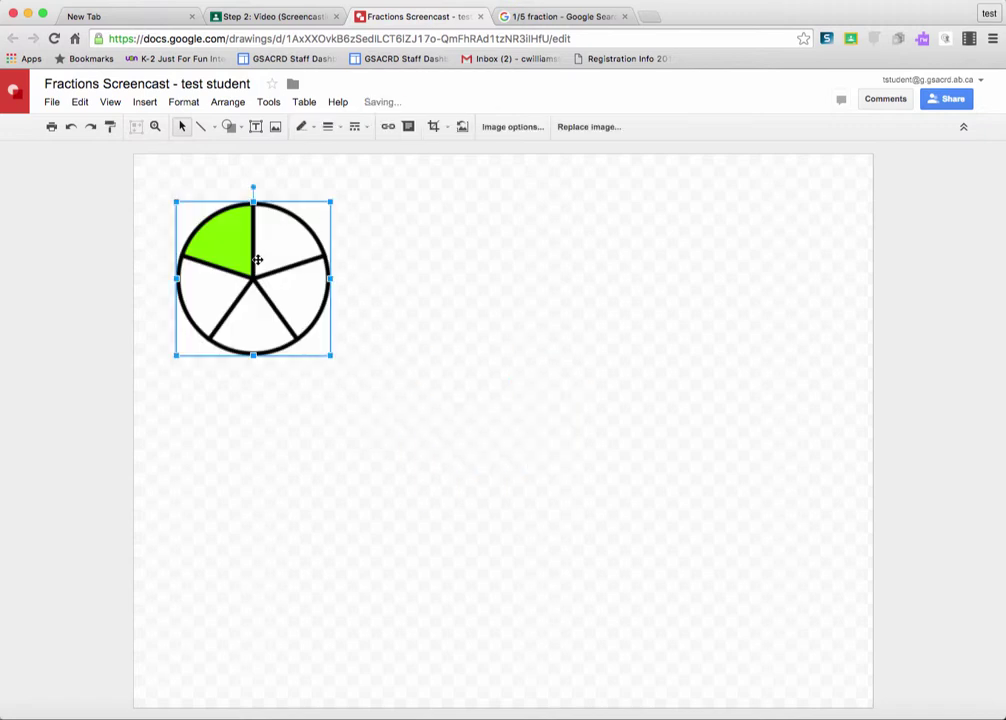
{"action": "left_click_drag", "start_coordinate": [330, 356], "coordinate": [269, 309]}
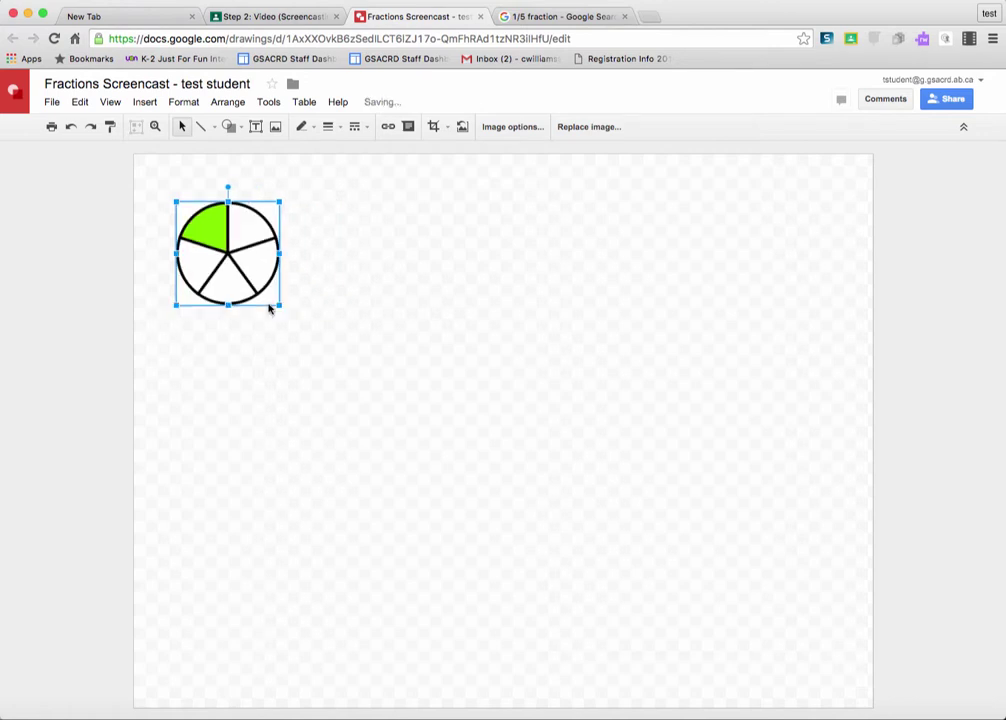
Change the Google Images search to "2/10 fraction".
{"action": "left_click", "coordinate": [573, 17]}
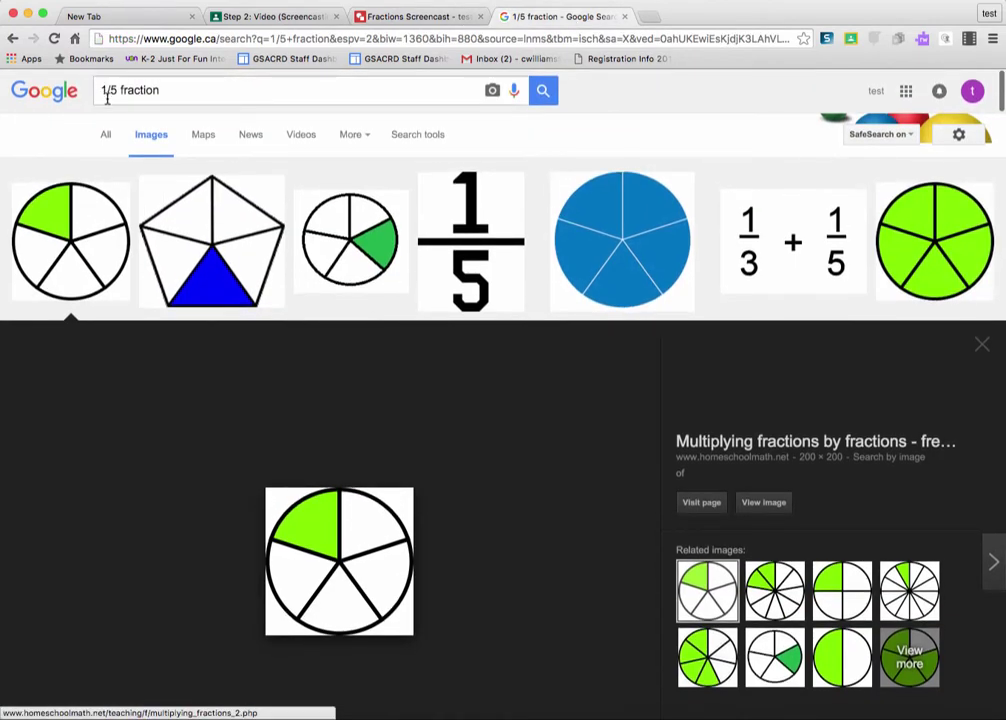
{"action": "left_click", "coordinate": [107, 95]}
{"action": "key", "text": "BackSpace"}
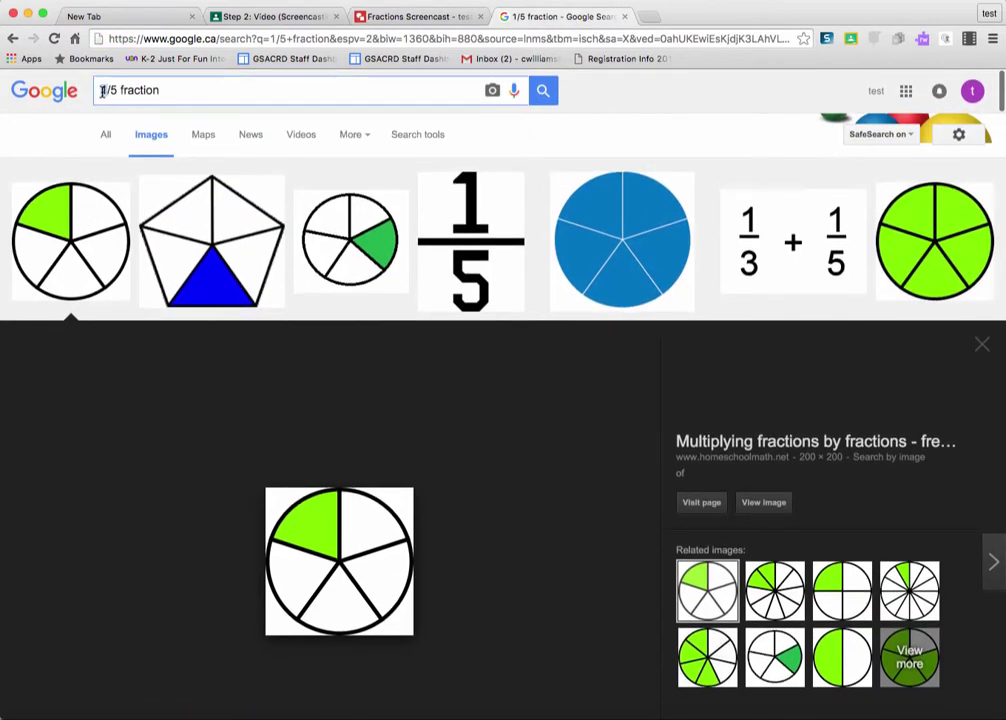
{"action": "type", "text": "2"}
{"action": "left_click_drag", "start_coordinate": [117, 93], "coordinate": [158, 93]}
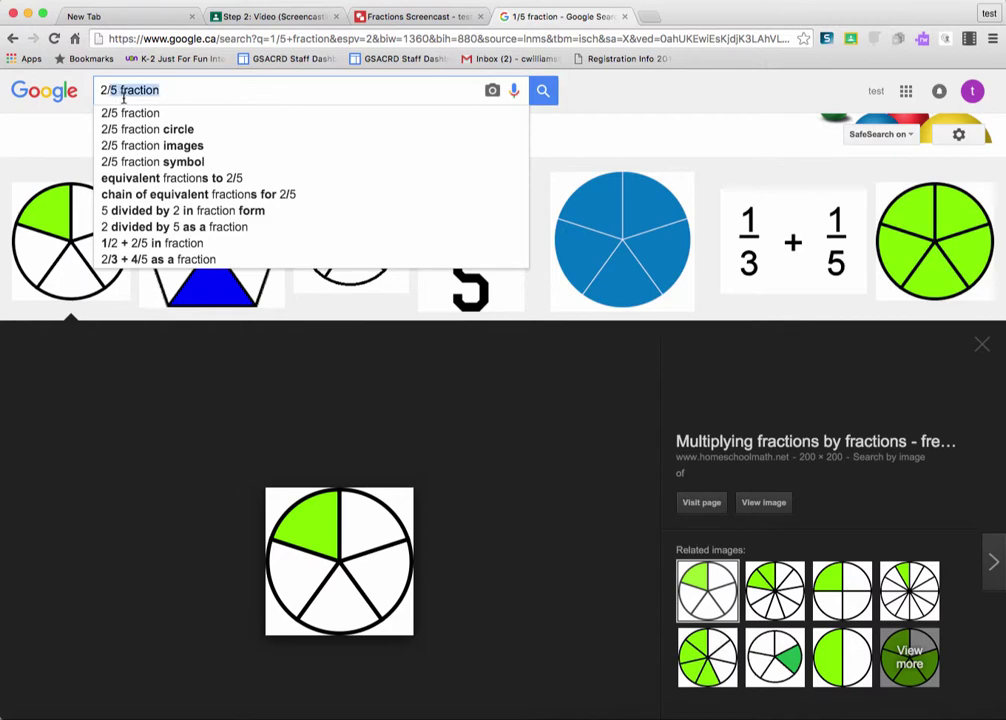
{"action": "left_click", "coordinate": [117, 93]}
{"action": "key", "text": "BackSpace"}
{"action": "type", "text": "10"}
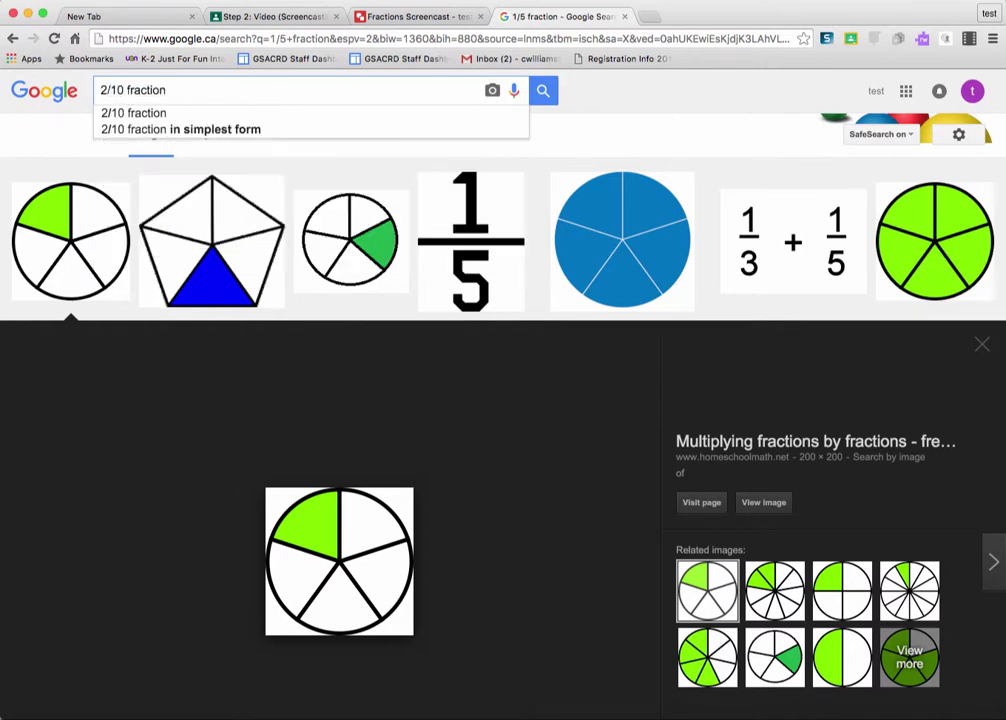
{"action": "key", "text": "Return"}
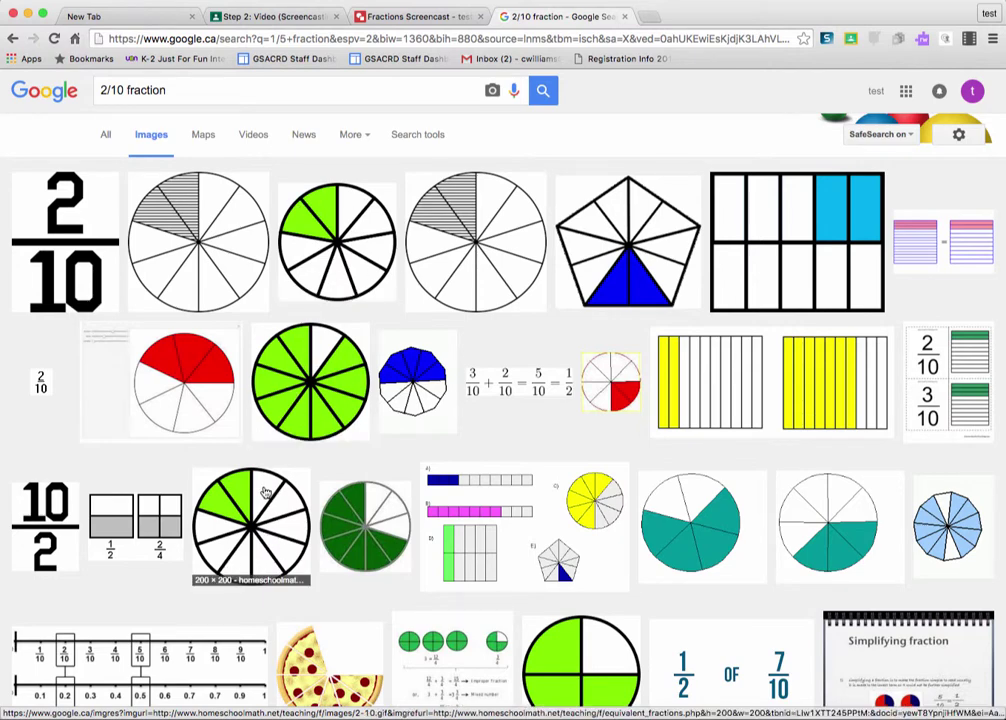
Copy the circle with two of ten sections shaded light green from the "2/10 fraction" image results.
{"action": "left_click", "coordinate": [232, 558]}
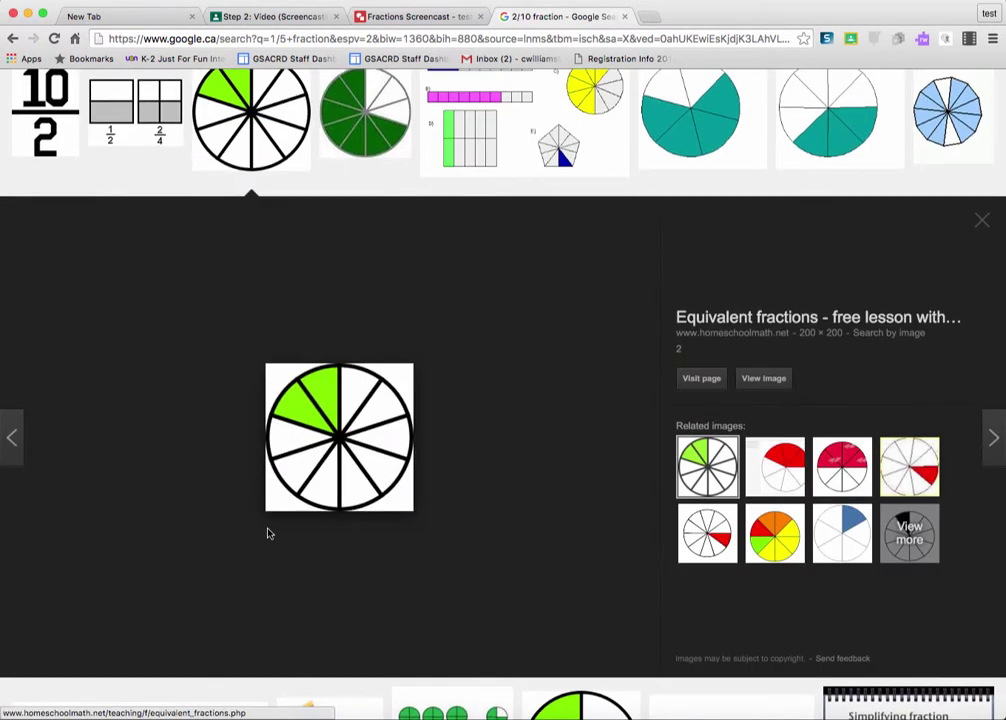
{"action": "right_click", "coordinate": [337, 443]}
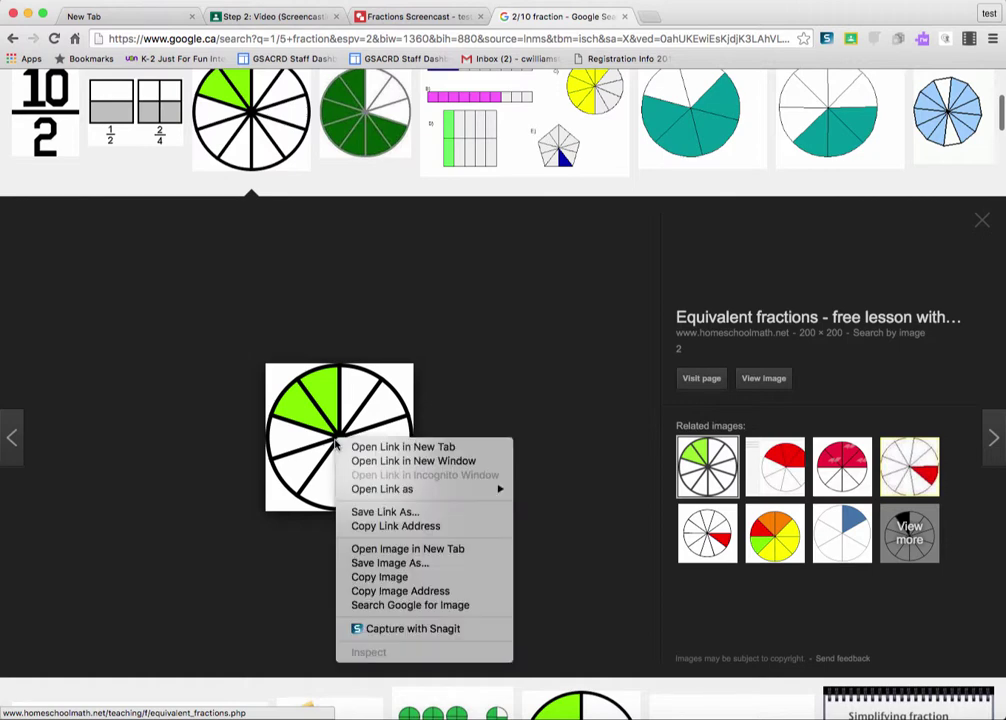
{"action": "left_click", "coordinate": [416, 579]}
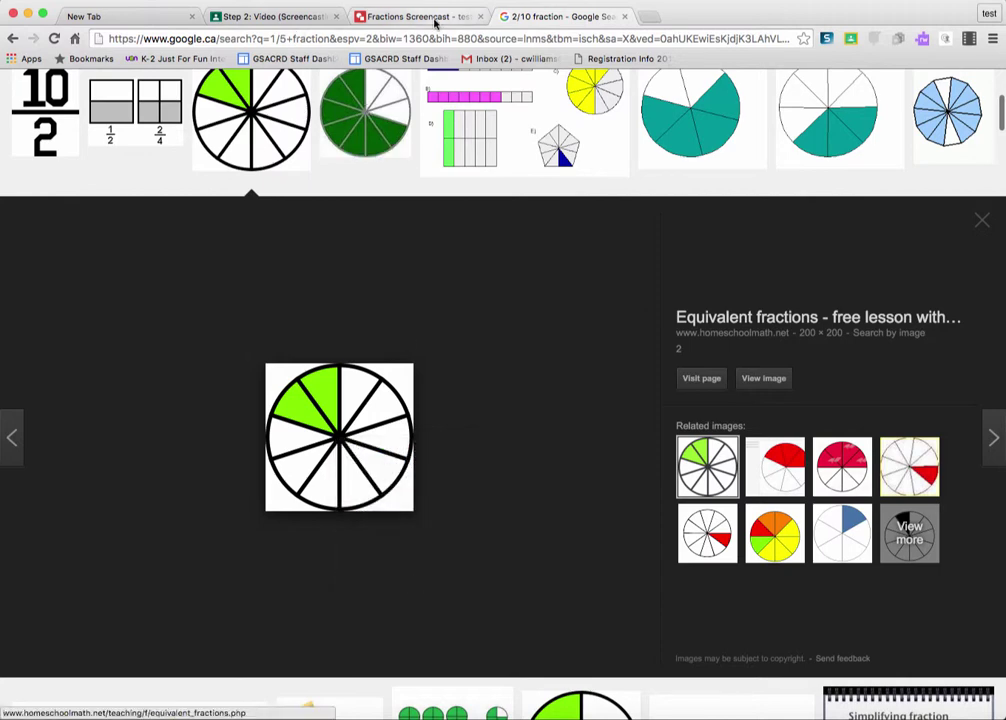
Paste the 2/10 circle into the Fractions Screencast drawing, shrink it, and arrange both circles side by side near the canvas's upper edge.
{"action": "left_click", "coordinate": [432, 20]}
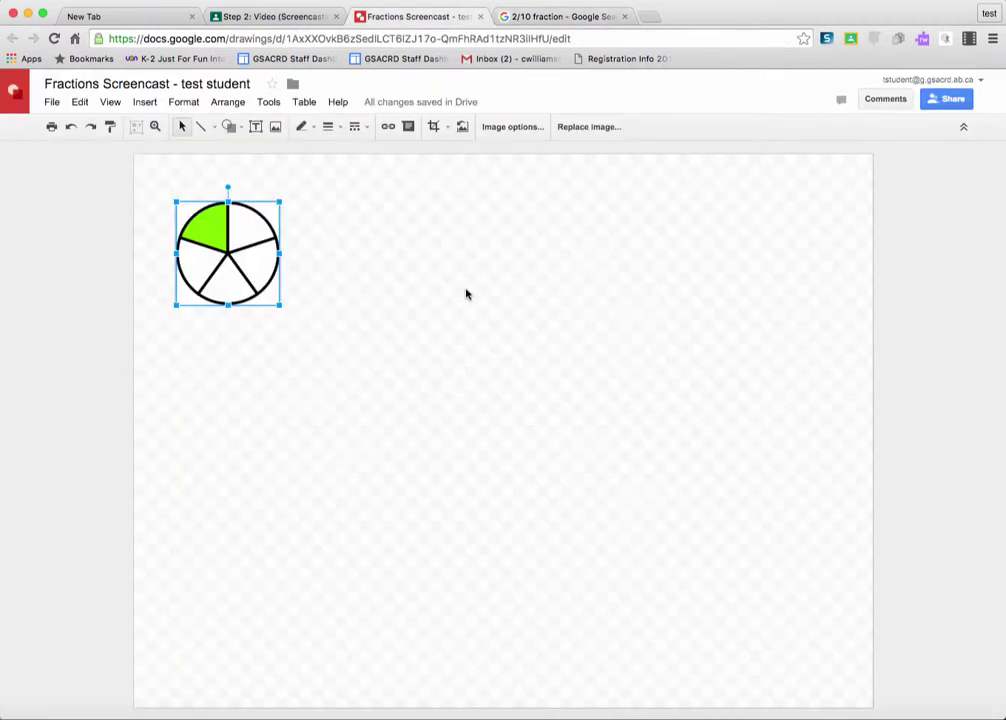
{"action": "key", "text": "super+v"}
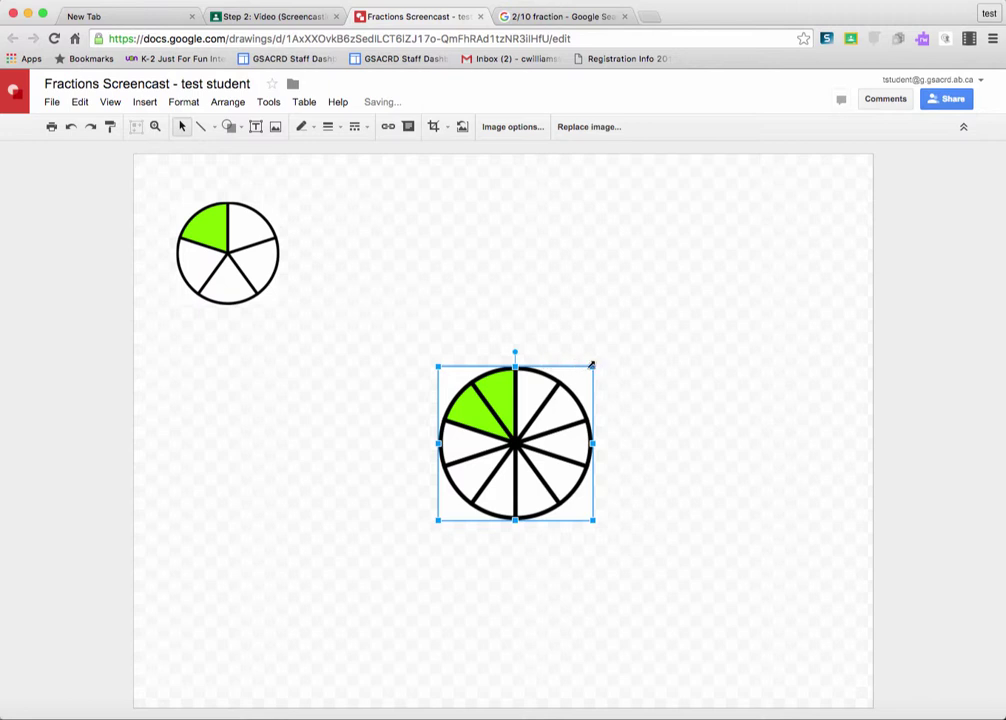
{"action": "left_click_drag", "start_coordinate": [592, 366], "coordinate": [549, 410]}
{"action": "left_click_drag", "start_coordinate": [507, 346], "coordinate": [521, 252]}
{"action": "left_click_drag", "start_coordinate": [238, 263], "coordinate": [342, 265]}
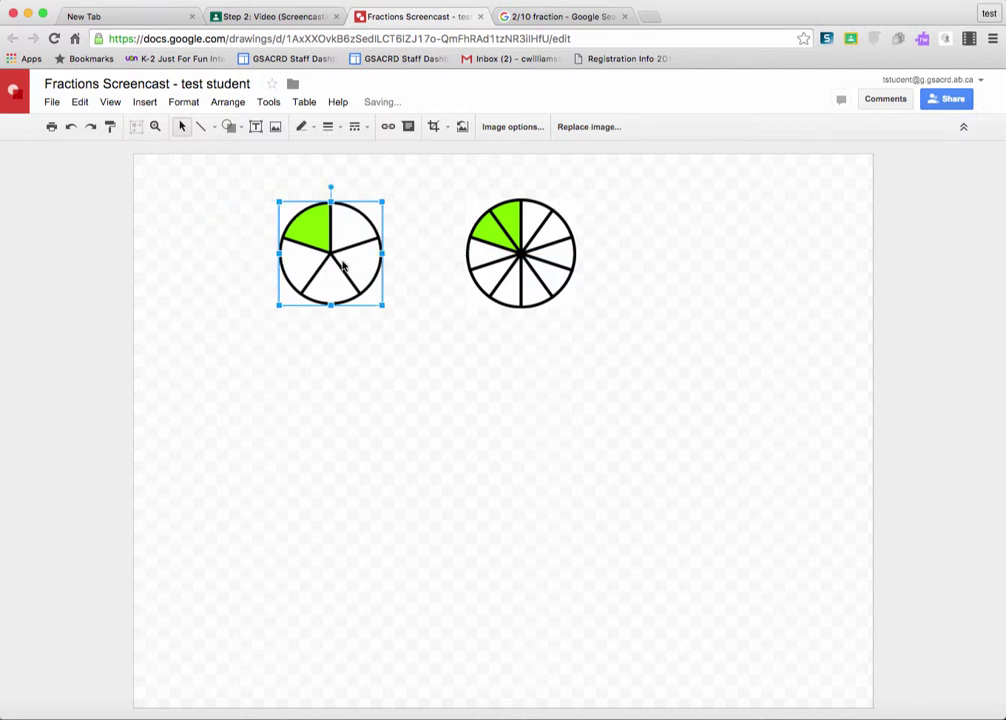
Add a text box above the circles with the student's name followed by " - Equivalent Fractions", widened so the title fits on one line.
{"action": "left_click", "coordinate": [256, 127]}
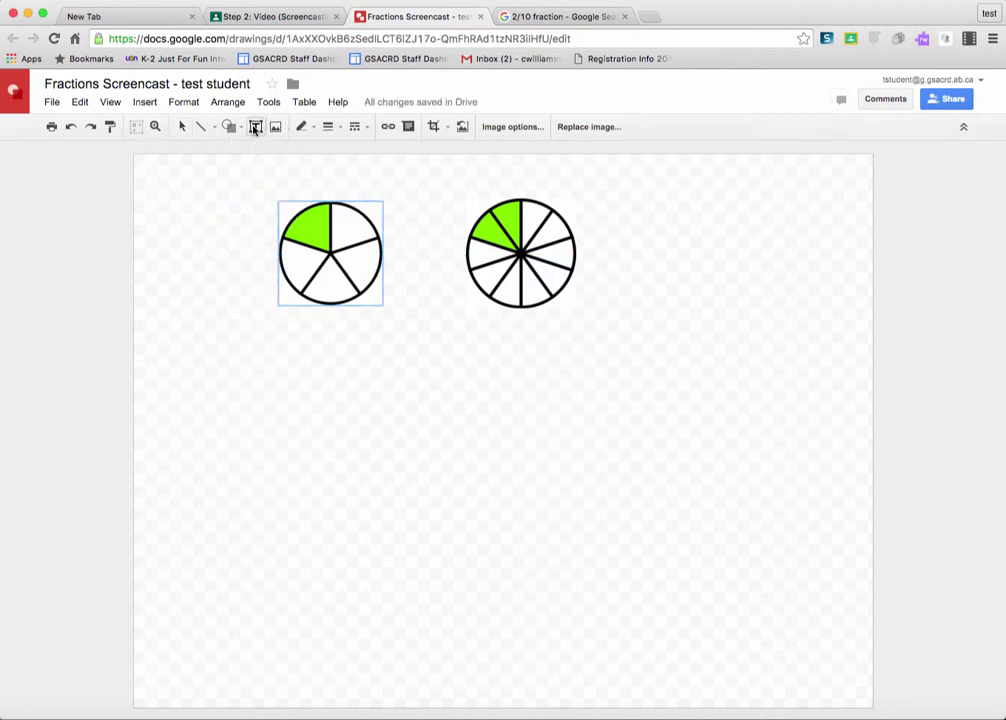
{"action": "left_click_drag", "start_coordinate": [146, 167], "coordinate": [375, 193]}
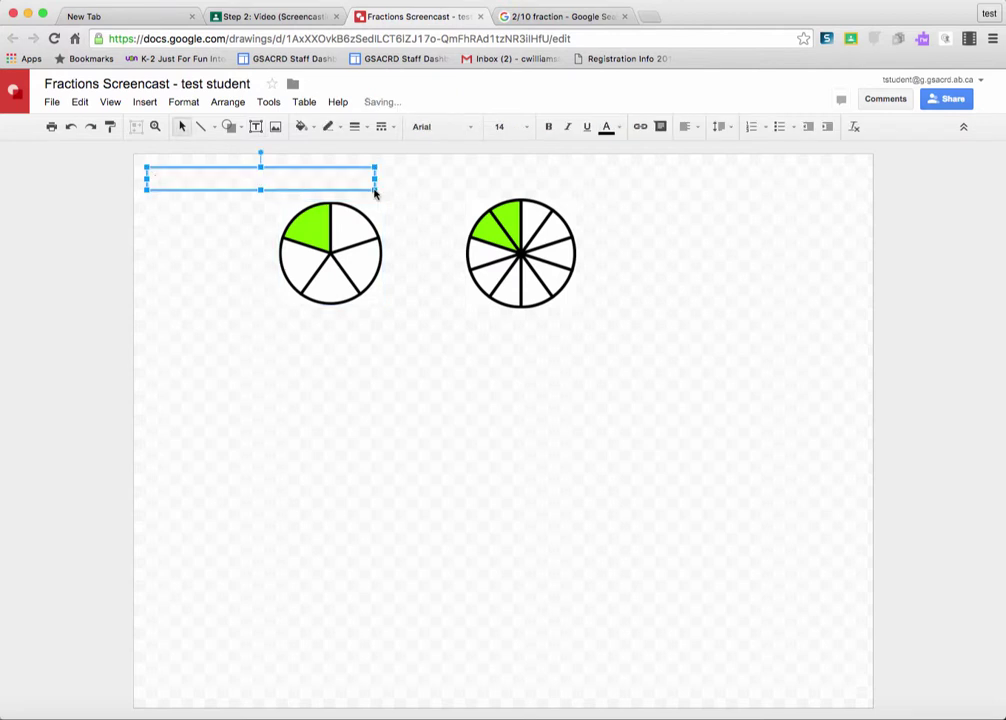
{"action": "type", "text": "Test Student"}
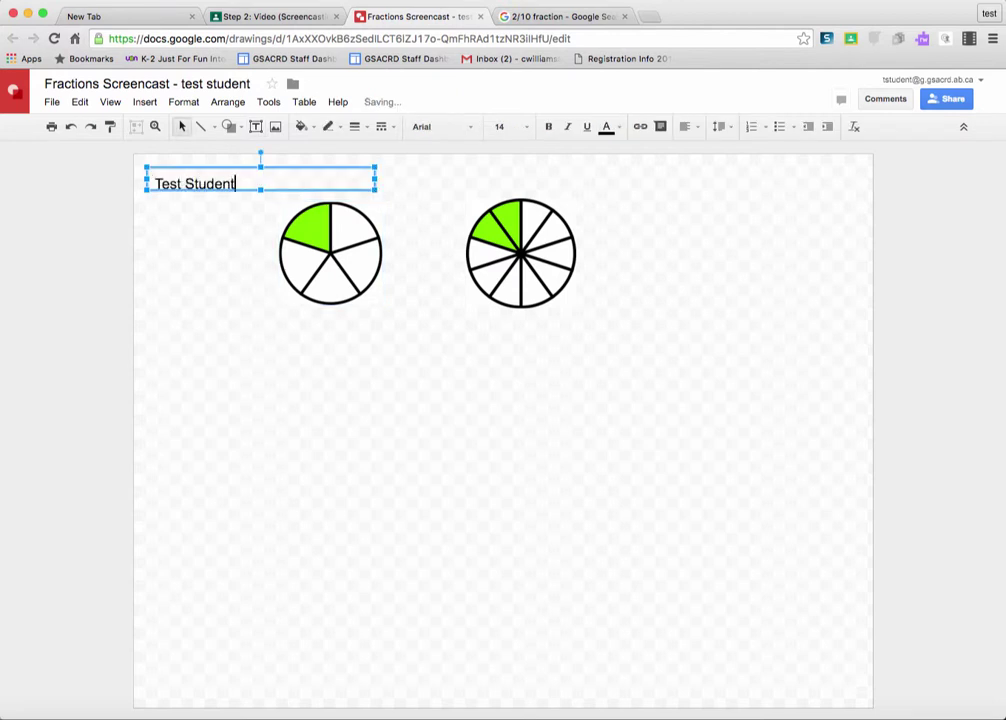
{"action": "type", "text": " - Equivalent Fractions"}
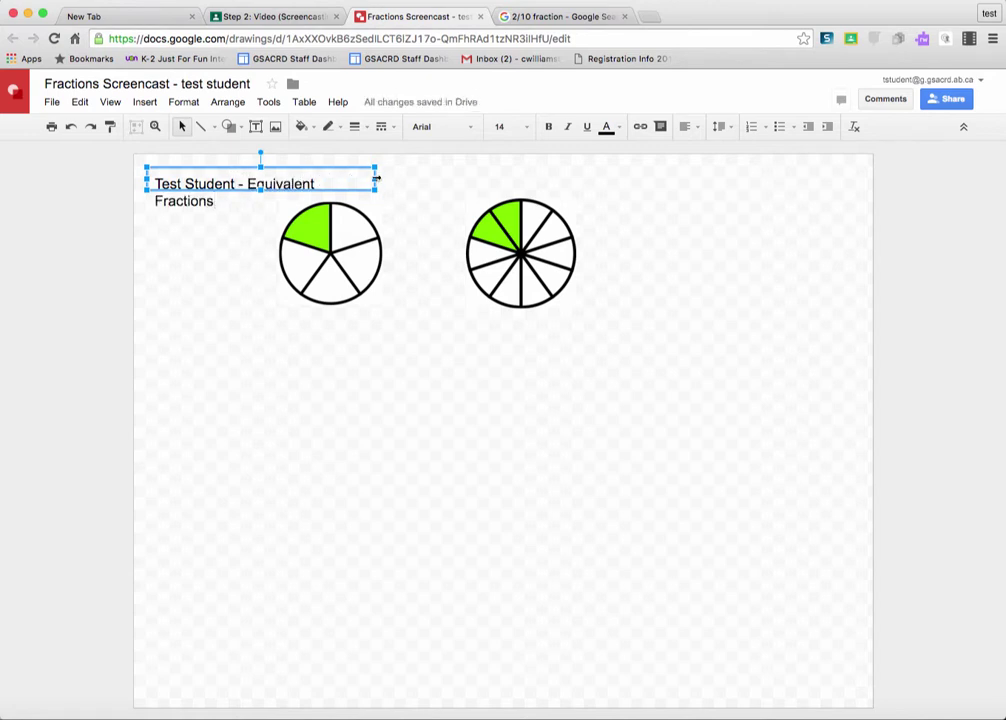
{"action": "left_click_drag", "start_coordinate": [376, 178], "coordinate": [466, 178]}
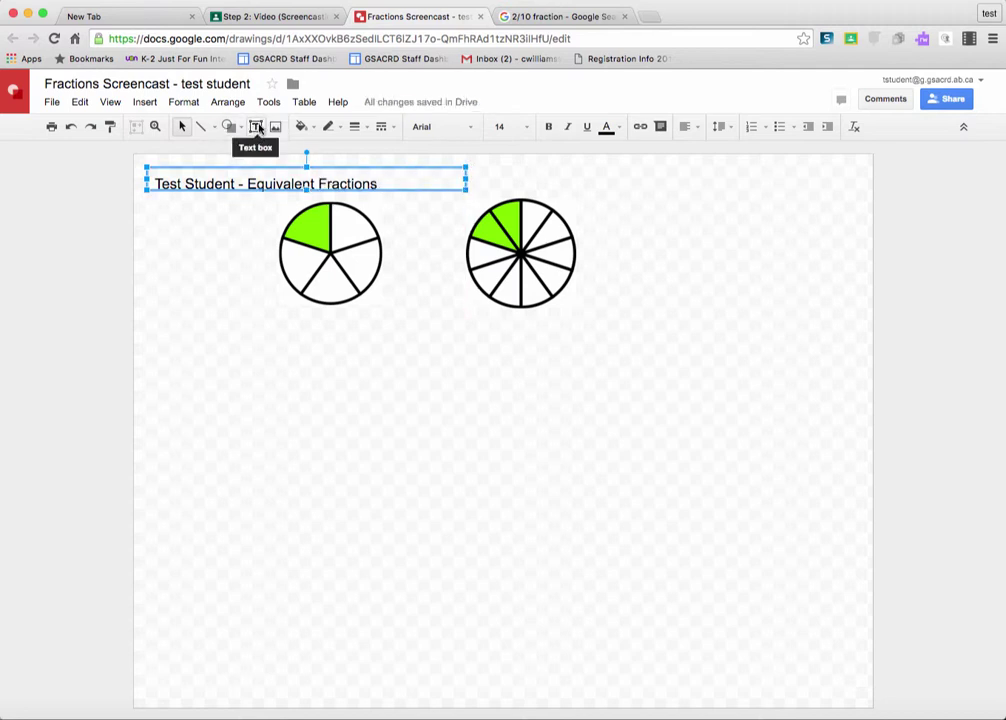
{"action": "left_click", "coordinate": [279, 377]}
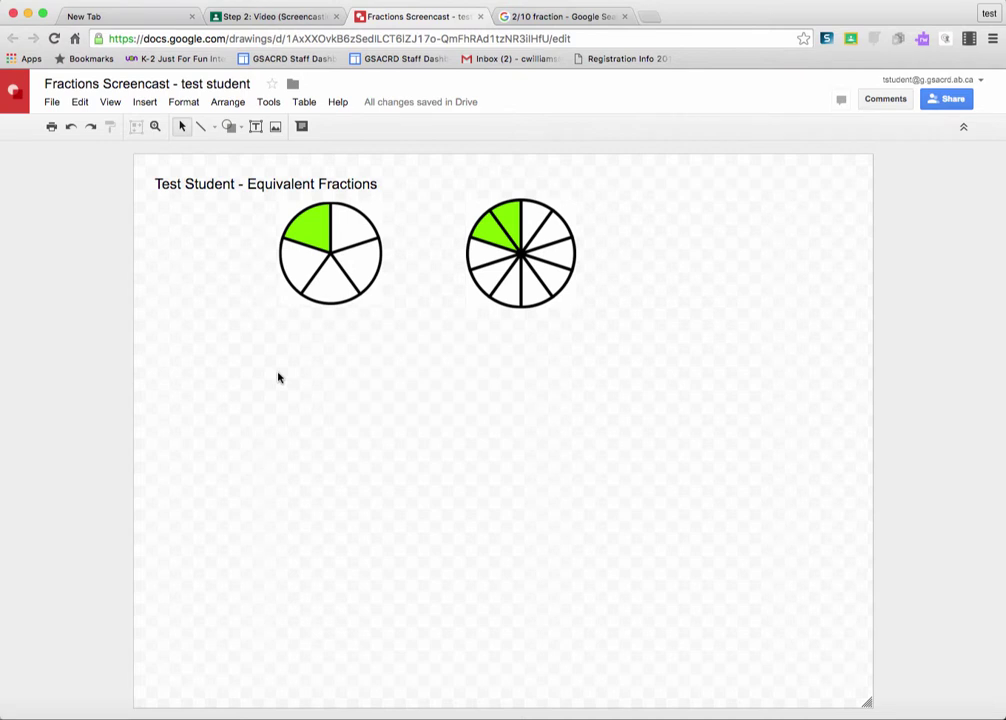
Set up Screencastify to store recordings on Google Drive, granting Drive permission plus camera and microphone access, and close the setup page.
{"action": "left_click", "coordinate": [970, 41]}
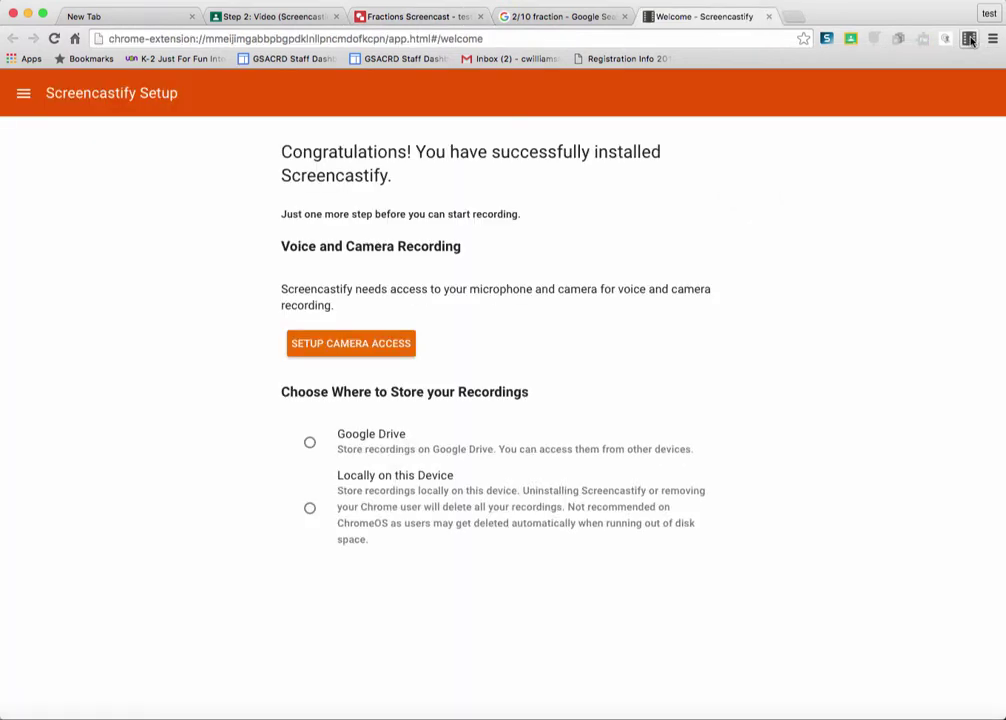
{"action": "left_click", "coordinate": [310, 445]}
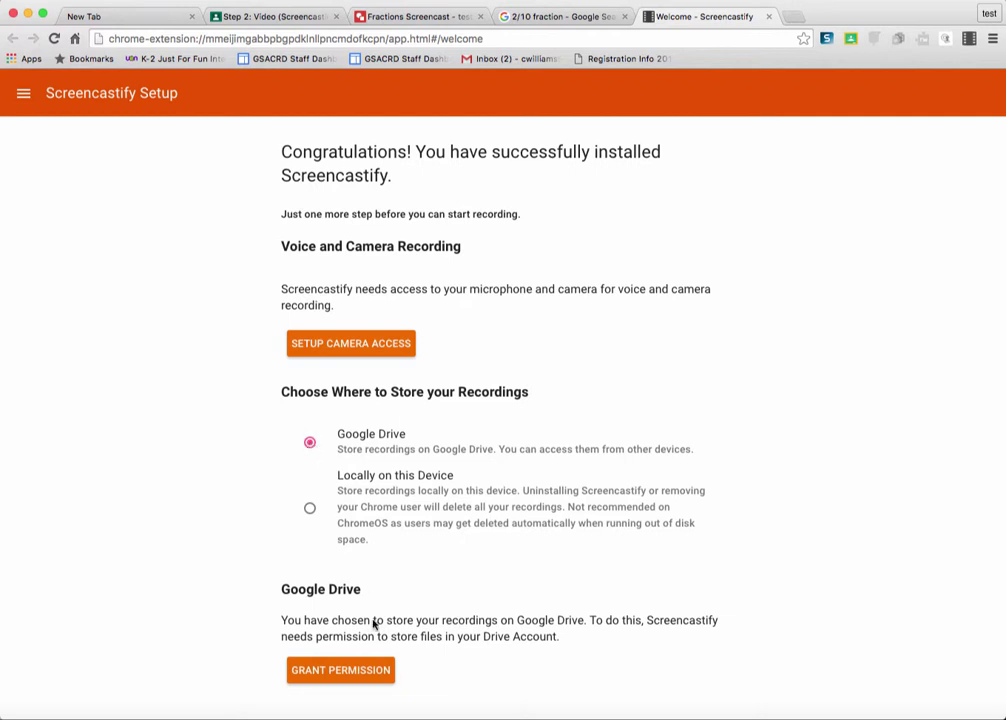
{"action": "left_click", "coordinate": [362, 672]}
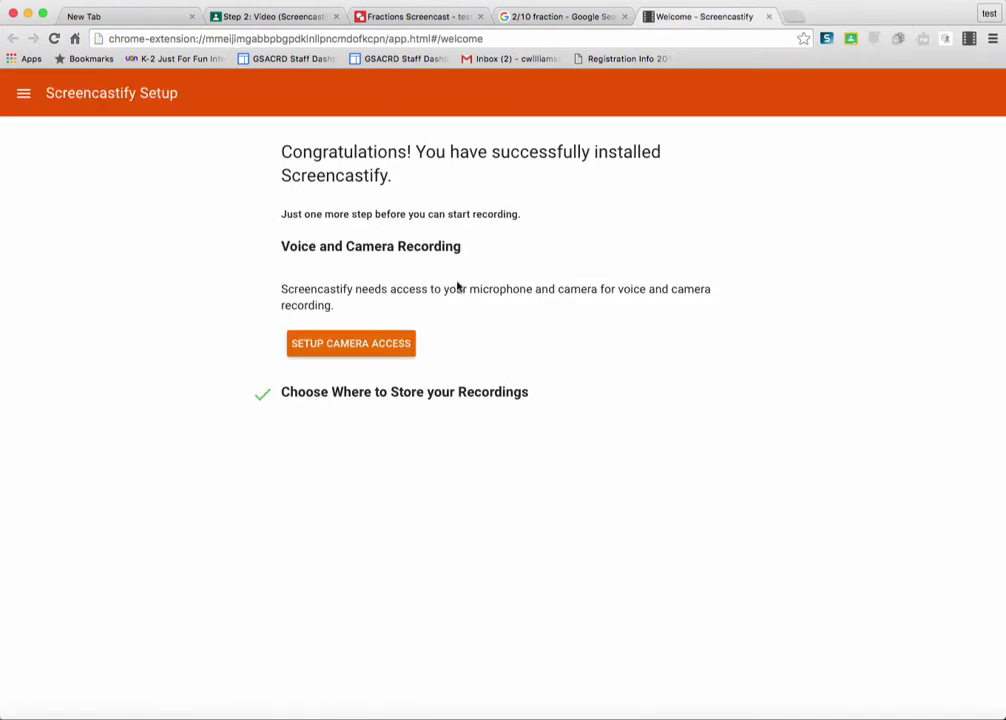
{"action": "left_click", "coordinate": [354, 348]}
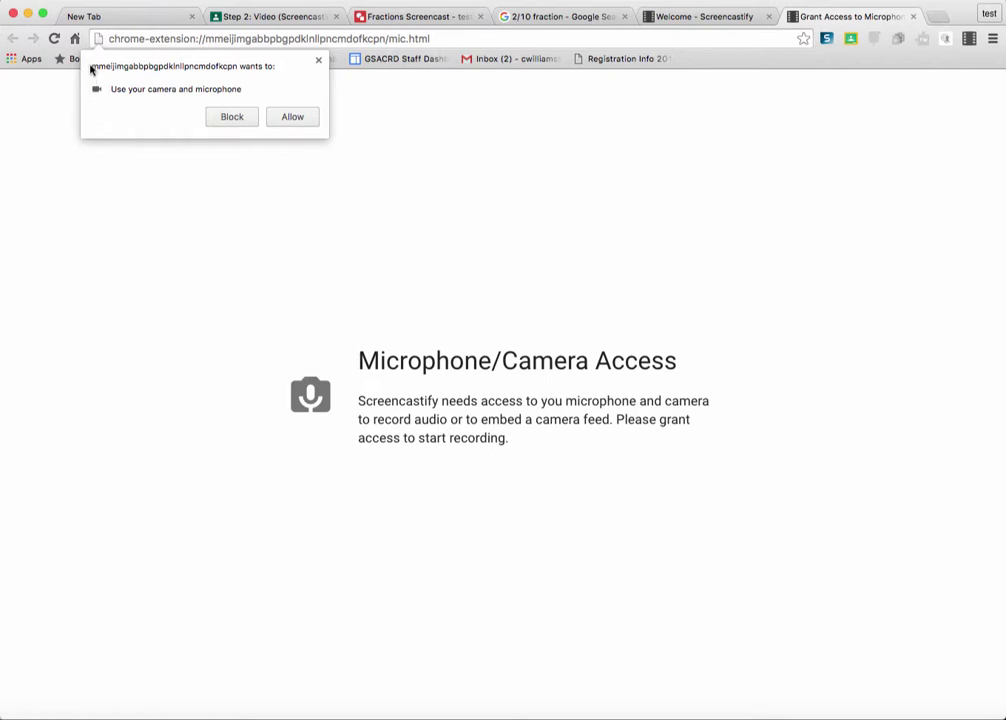
{"action": "left_click", "coordinate": [293, 117]}
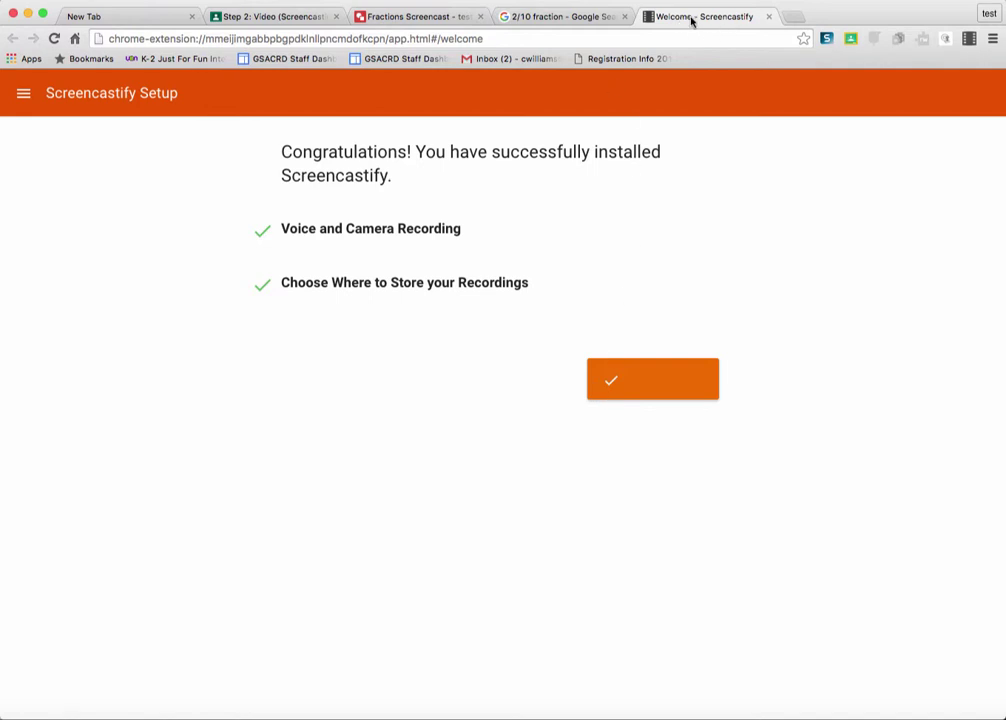
{"action": "left_click", "coordinate": [769, 17]}
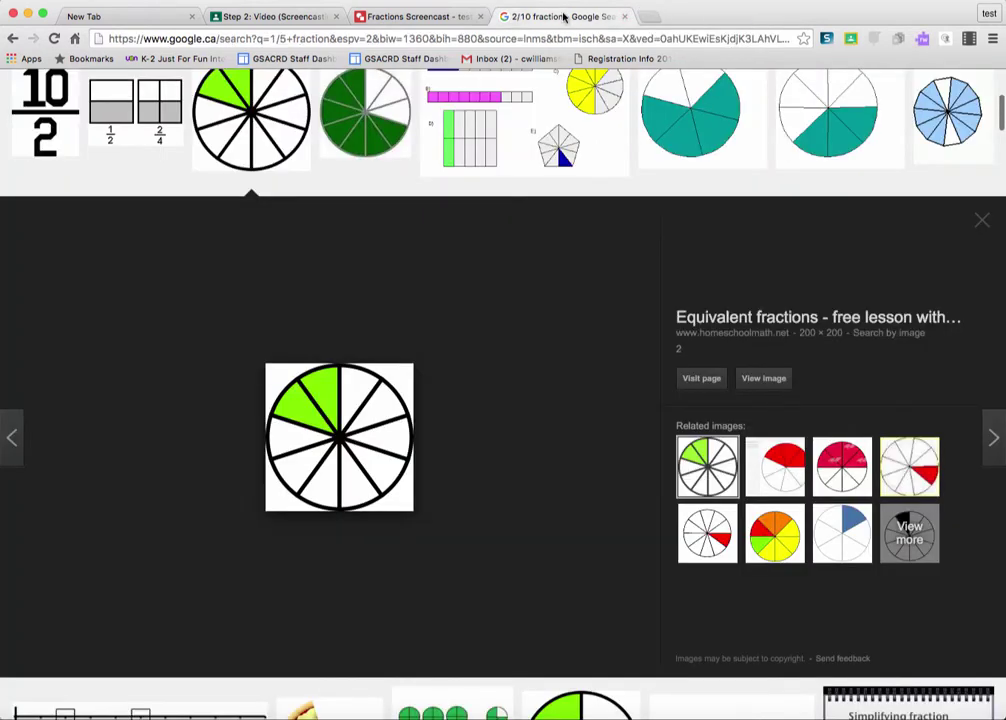
Start a Screencastify tab recording of the Fractions Screencast drawing.
{"action": "left_click", "coordinate": [416, 15]}
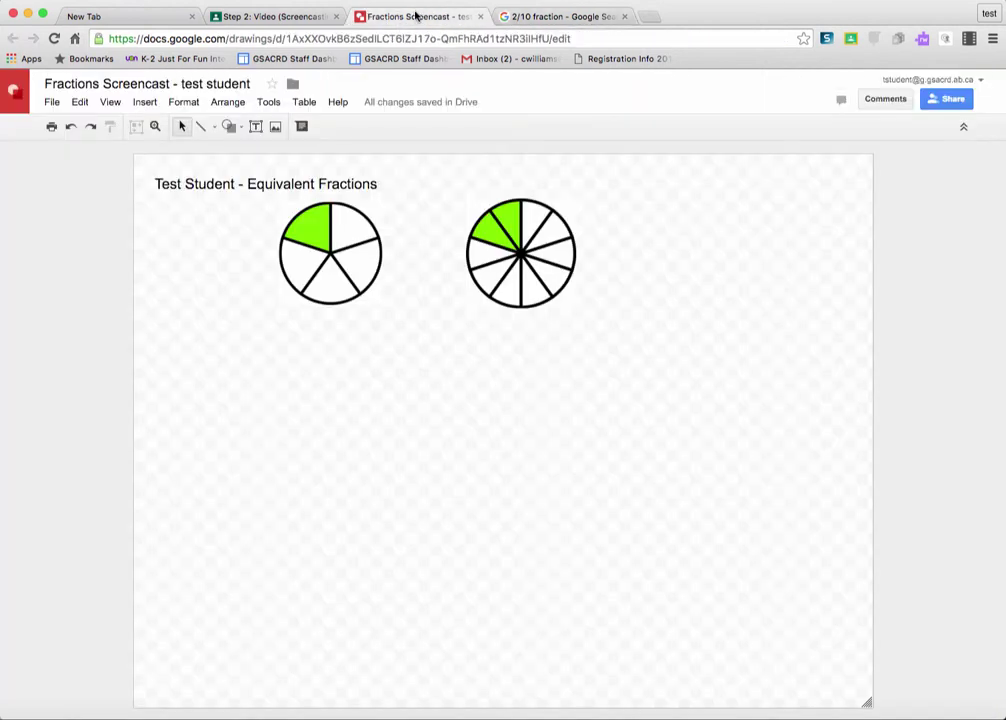
{"action": "left_click", "coordinate": [969, 40]}
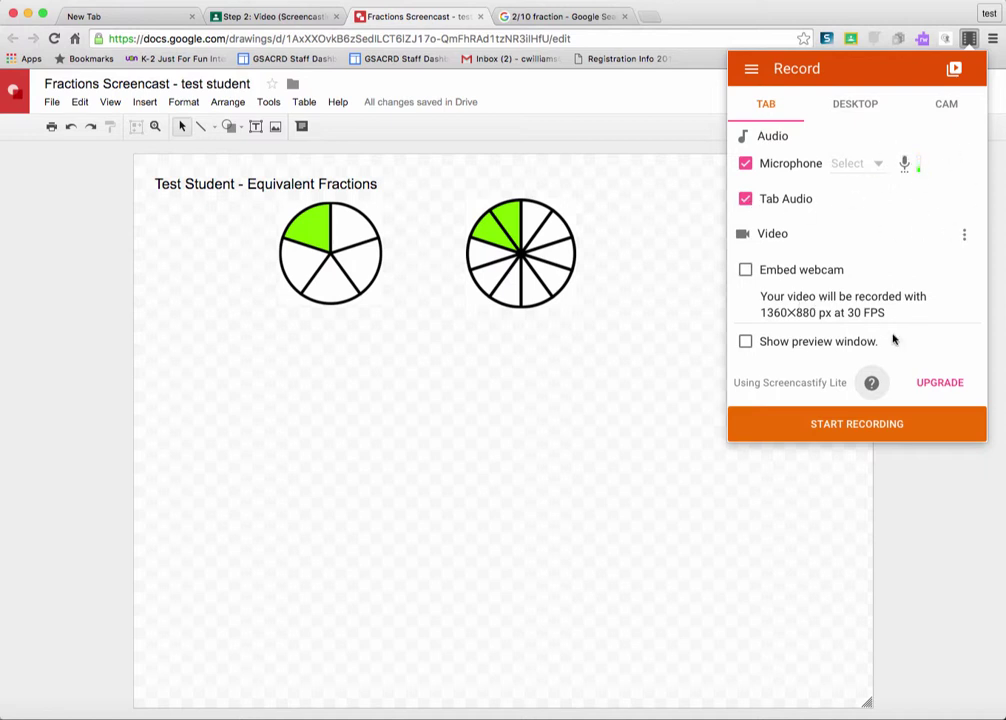
{"action": "left_click", "coordinate": [823, 424]}
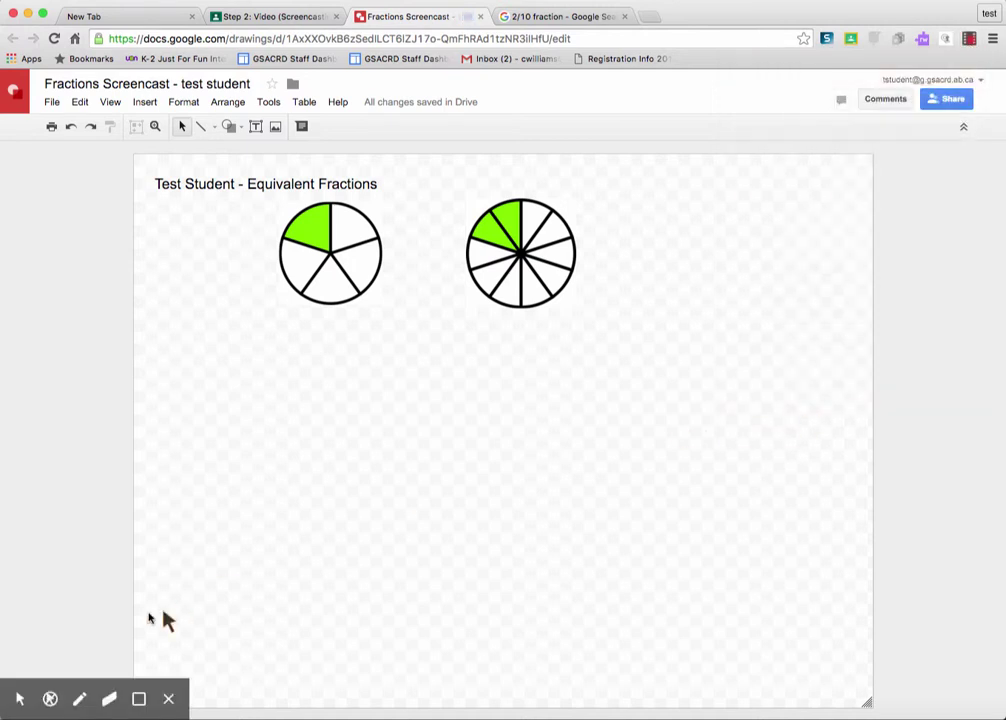
Handwrite 1/5 = 2/10 around the two circles with the Pen tool and scribble over the green sections of both circles.
{"action": "left_click", "coordinate": [80, 700]}
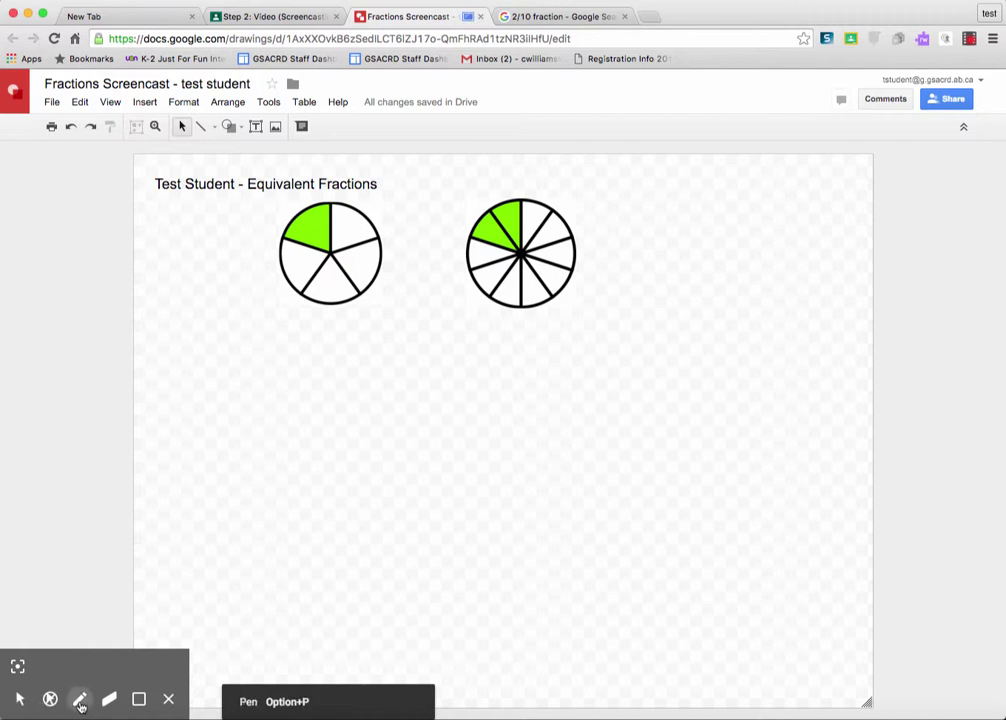
{"action": "mouse_move", "coordinate": [198, 217]}
{"action": "left_mouse_down"}
{"action": "mouse_move", "coordinate": [198, 253]}
{"action": "mouse_move", "coordinate": [155, 273]}
{"action": "mouse_move", "coordinate": [263, 273]}
{"action": "mouse_move", "coordinate": [200, 310]}
{"action": "mouse_move", "coordinate": [227, 350]}
{"action": "mouse_move", "coordinate": [229, 340]}
{"action": "mouse_move", "coordinate": [193, 355]}
{"action": "left_mouse_up"}
{"action": "mouse_move", "coordinate": [385, 255]}
{"action": "left_mouse_down"}
{"action": "mouse_move", "coordinate": [383, 287]}
{"action": "mouse_move", "coordinate": [422, 285]}
{"action": "left_mouse_up"}
{"action": "mouse_move", "coordinate": [592, 210]}
{"action": "left_mouse_down"}
{"action": "mouse_move", "coordinate": [616, 243]}
{"action": "mouse_move", "coordinate": [666, 254]}
{"action": "left_mouse_up"}
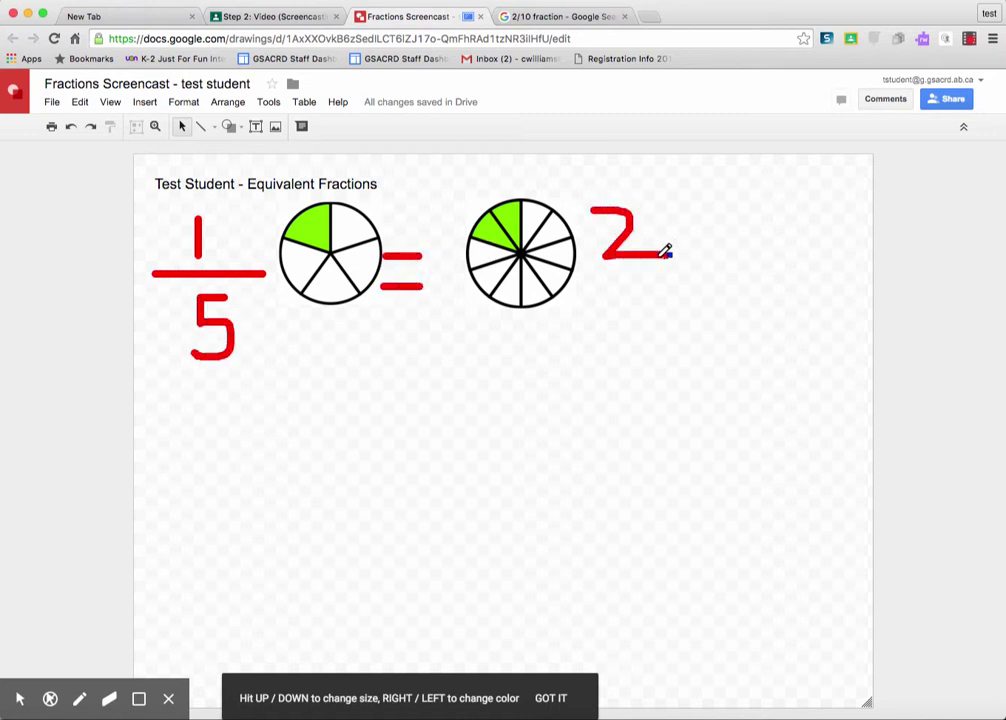
{"action": "left_click_drag", "start_coordinate": [590, 283], "coordinate": [696, 283]}
{"action": "left_click_drag", "start_coordinate": [598, 305], "coordinate": [599, 375]}
{"action": "mouse_move", "coordinate": [640, 305]}
{"action": "left_mouse_down"}
{"action": "mouse_move", "coordinate": [667, 337]}
{"action": "mouse_move", "coordinate": [701, 312]}
{"action": "mouse_move", "coordinate": [672, 290]}
{"action": "mouse_move", "coordinate": [640, 314]}
{"action": "left_mouse_up"}
{"action": "left_click_drag", "start_coordinate": [298, 227], "coordinate": [322, 243]}
{"action": "mouse_move", "coordinate": [486, 232]}
{"action": "left_mouse_down"}
{"action": "mouse_move", "coordinate": [508, 228]}
{"action": "mouse_move", "coordinate": [498, 216]}
{"action": "mouse_move", "coordinate": [519, 230]}
{"action": "left_mouse_up"}
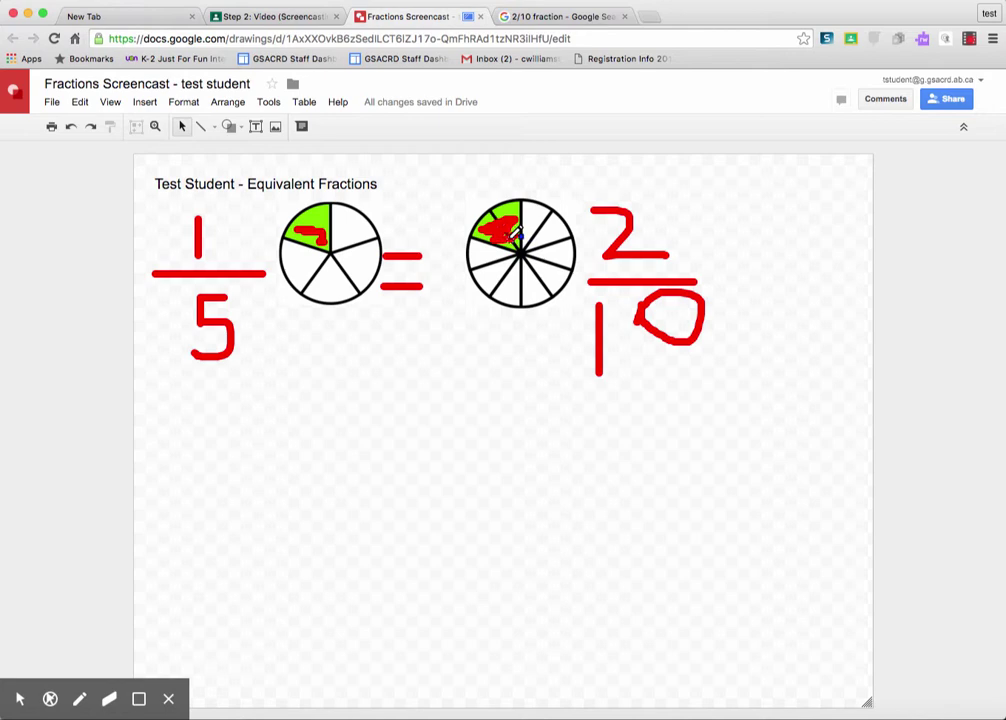
Stop the screencast recording and pause its playback.
{"action": "left_click", "coordinate": [970, 41]}
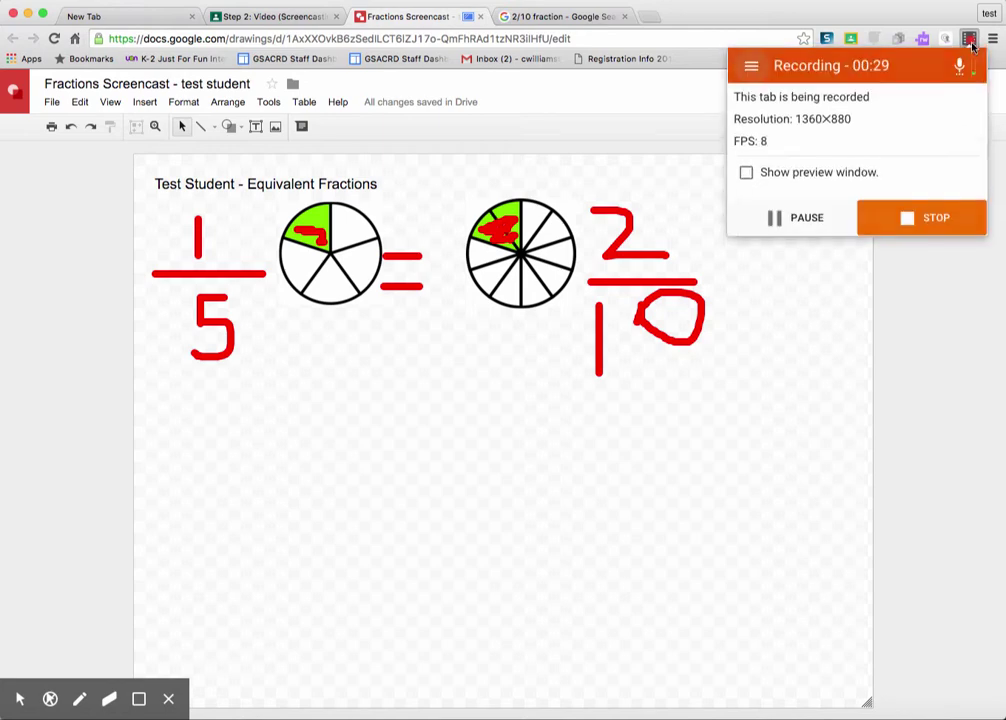
{"action": "left_click", "coordinate": [920, 224]}
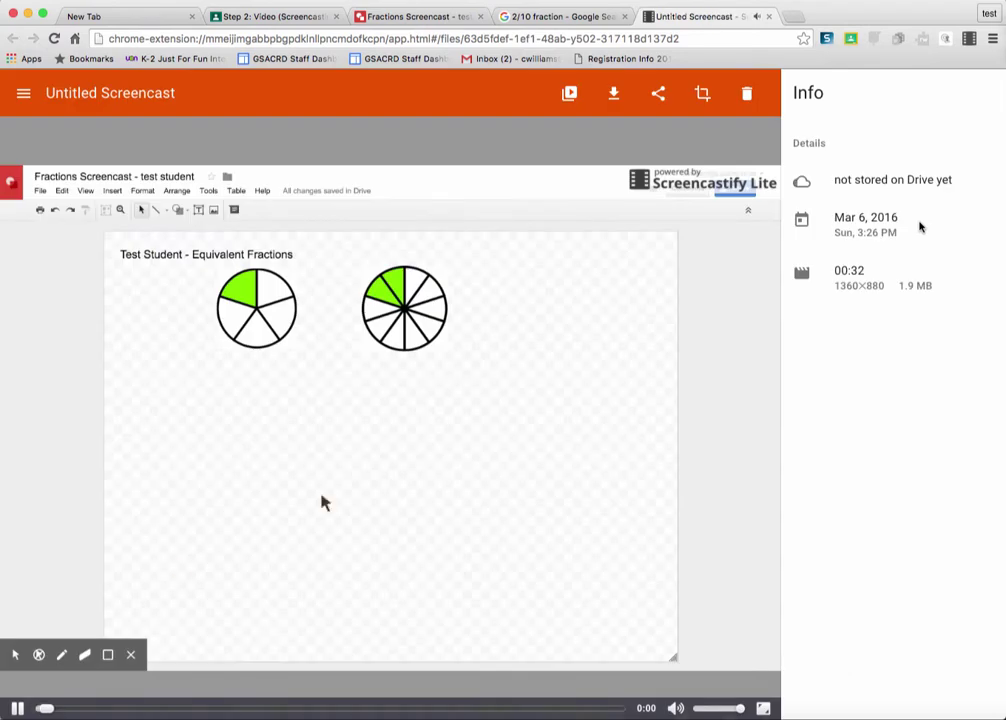
{"action": "left_click", "coordinate": [17, 708]}
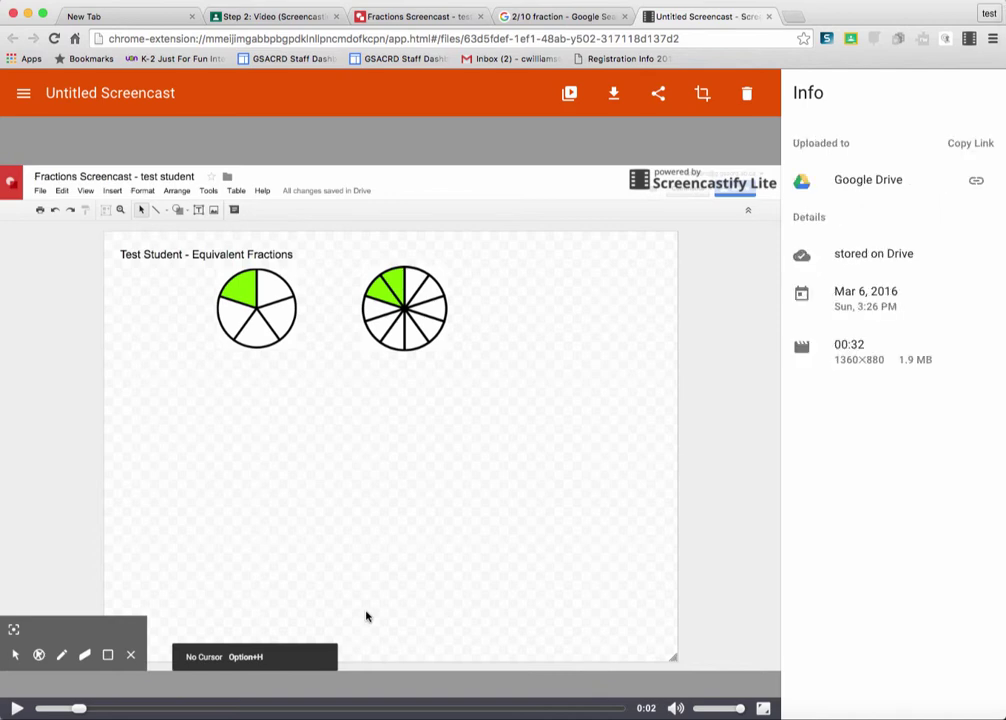
Copy the screencast's shareable Google Drive link and view the privacy options in its sharing settings.
{"action": "left_click", "coordinate": [977, 183]}
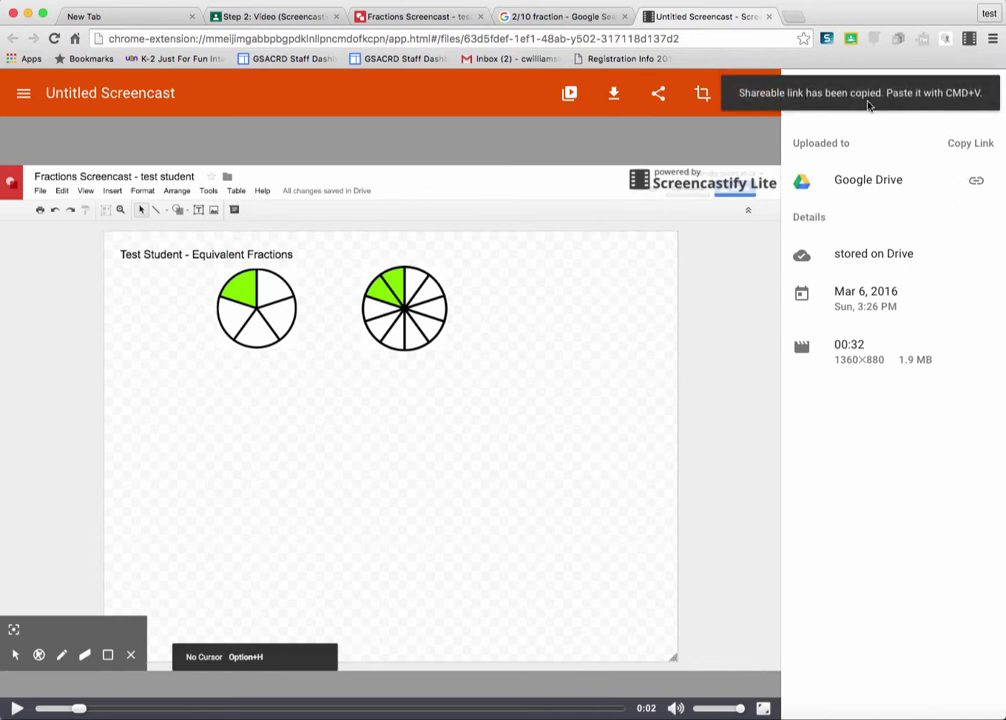
{"action": "left_click", "coordinate": [977, 184]}
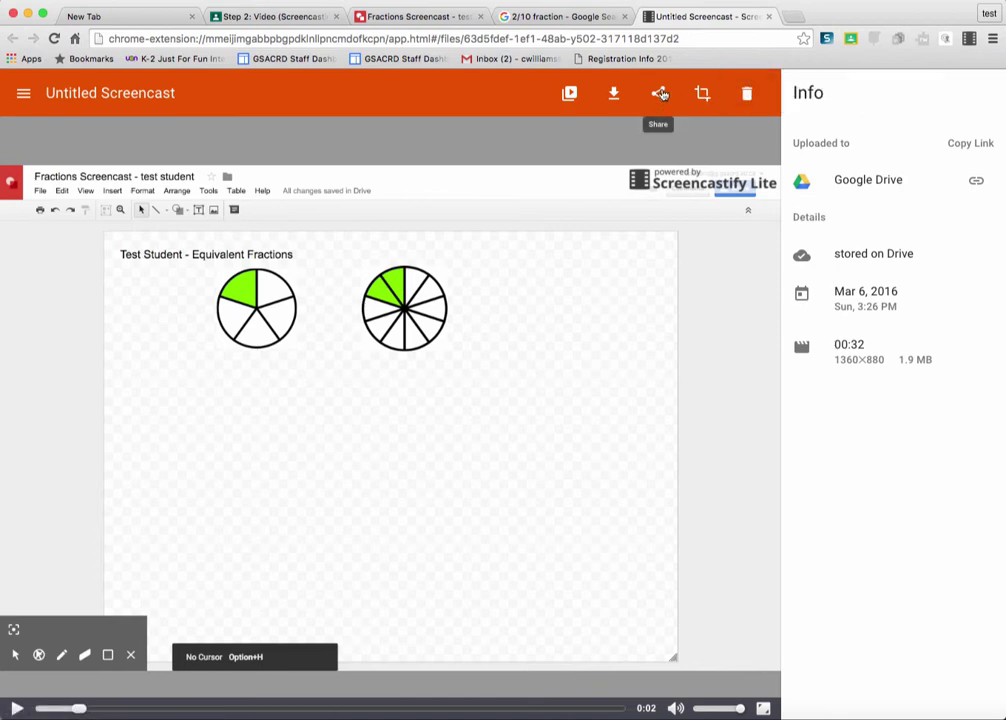
{"action": "left_click", "coordinate": [660, 94]}
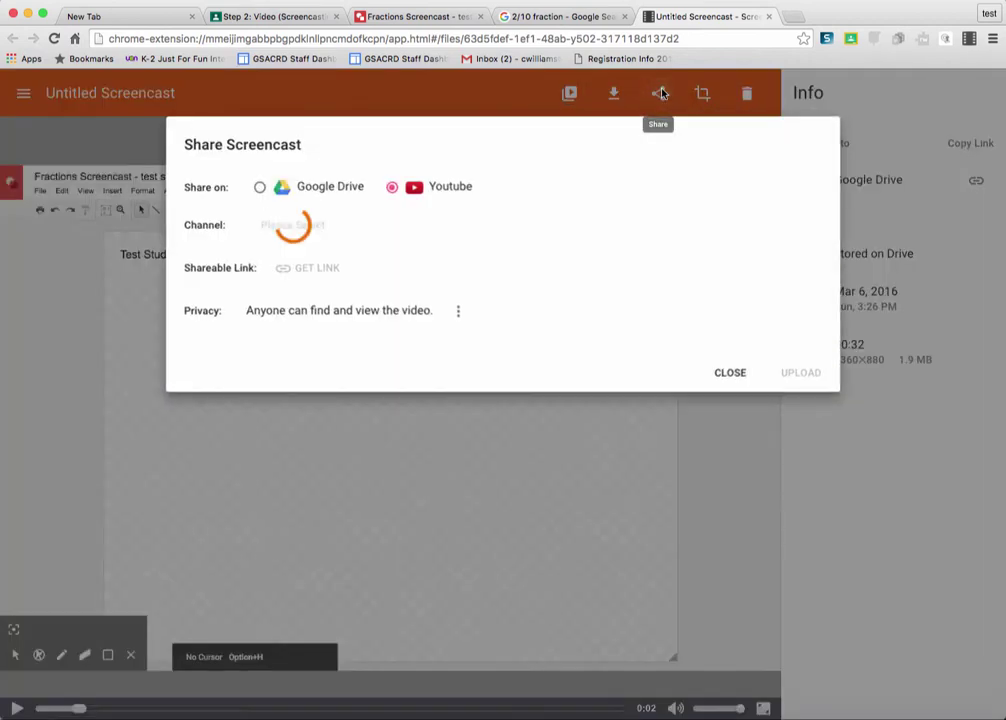
{"action": "left_click", "coordinate": [259, 190]}
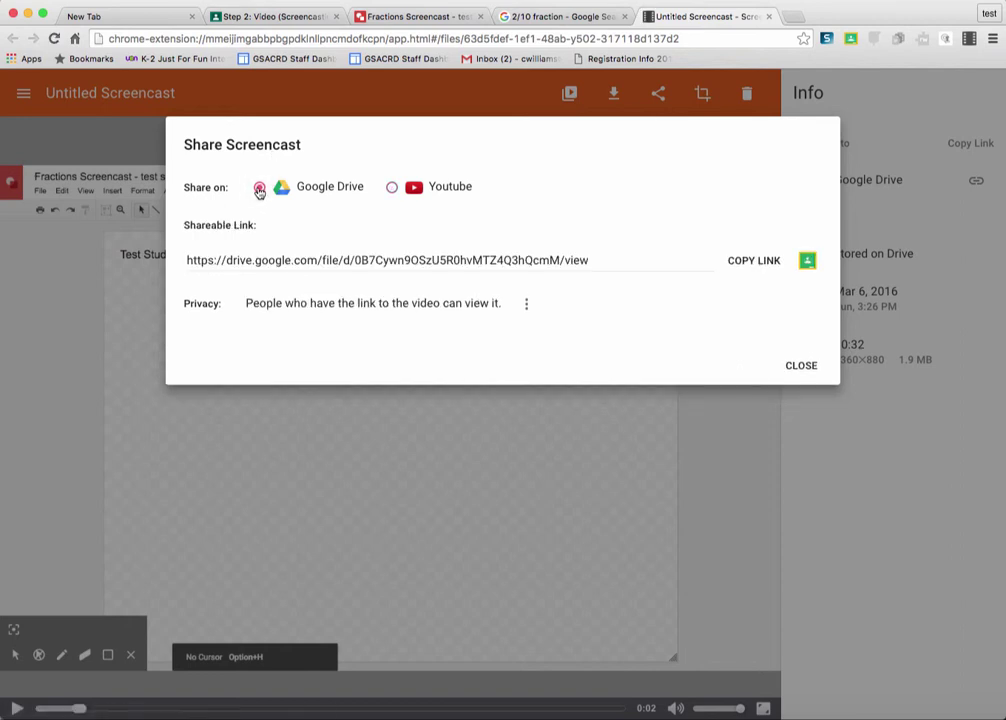
{"action": "left_click", "coordinate": [755, 265]}
{"action": "left_click", "coordinate": [527, 305]}
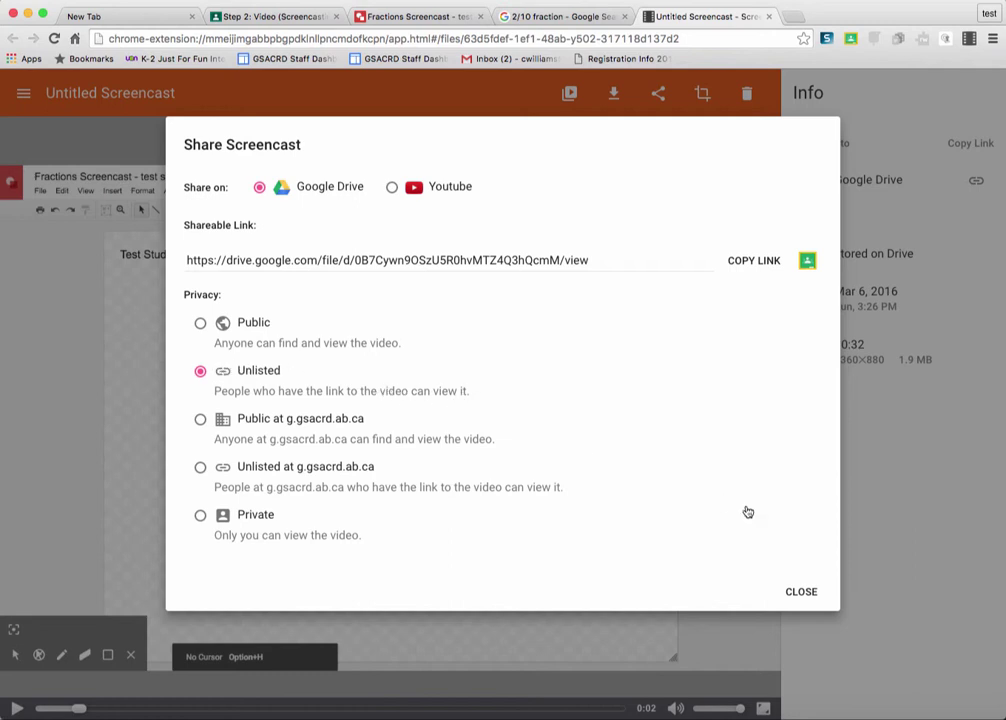
{"action": "left_click", "coordinate": [801, 594]}
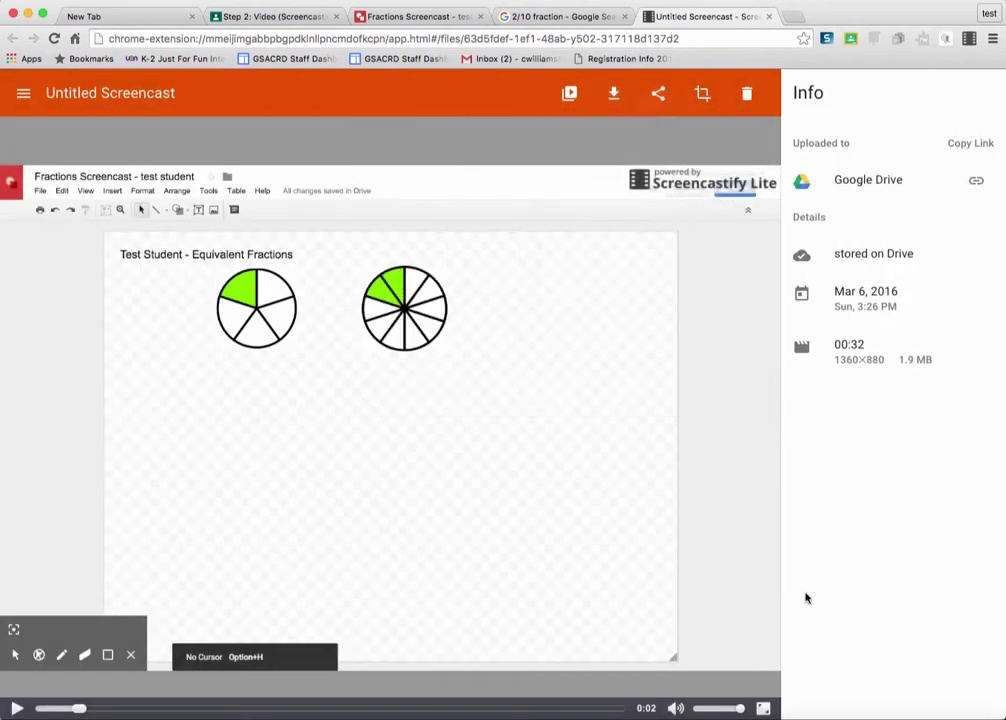
Reopen the screencast's sharing settings, choose Google Drive as the sharing destination, and copy the shareable link.
{"action": "left_click", "coordinate": [659, 94]}
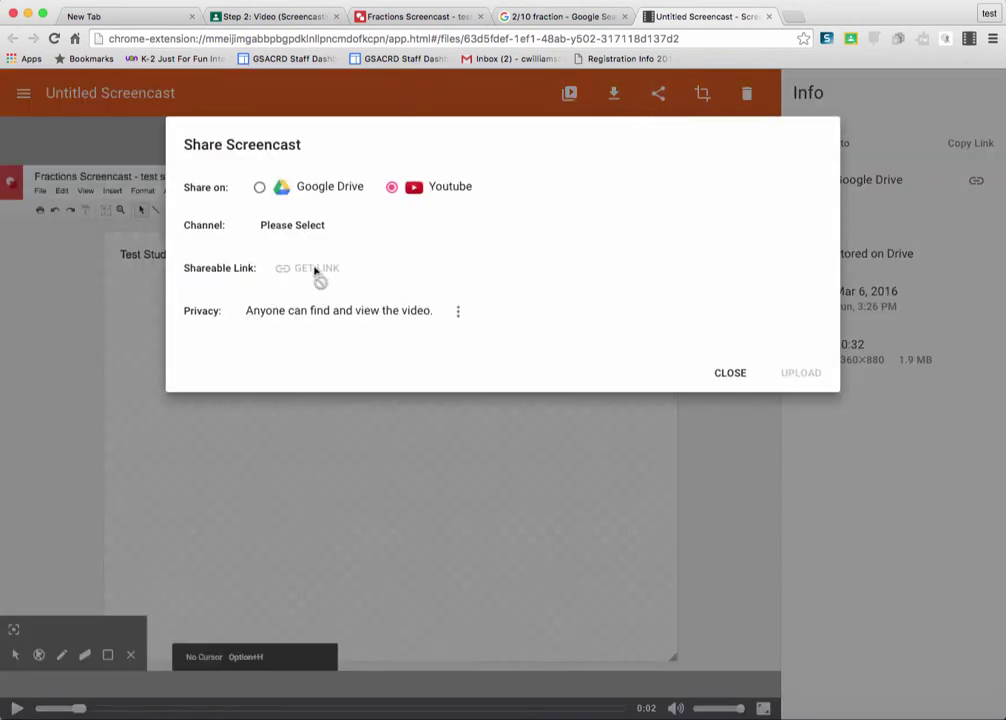
{"action": "left_click", "coordinate": [260, 187]}
{"action": "left_click", "coordinate": [754, 264]}
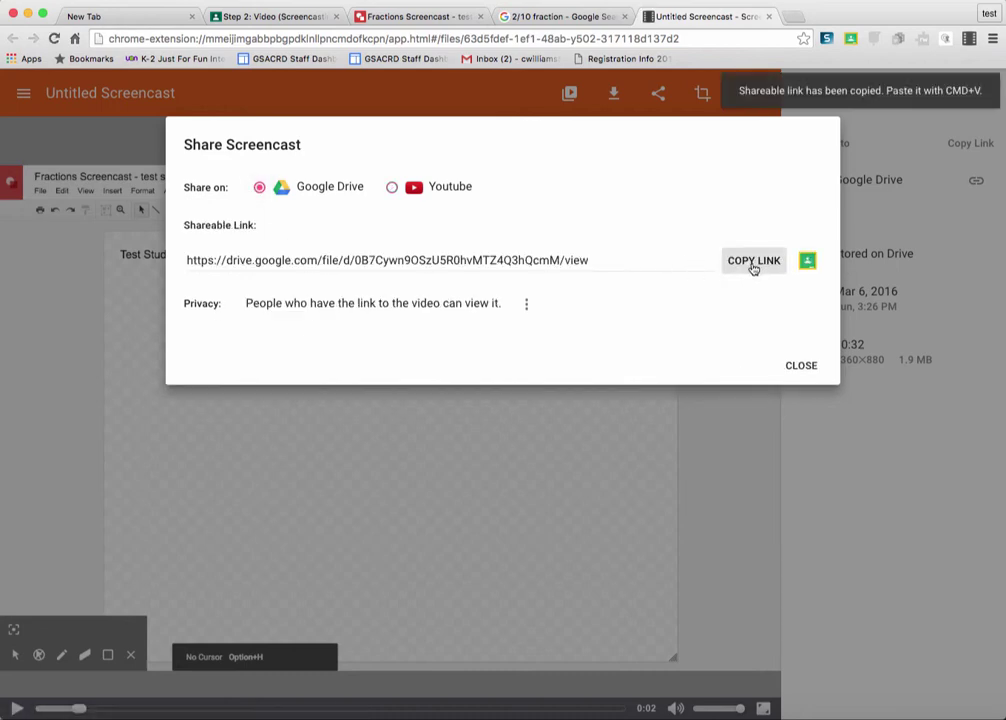
Close the sharing settings and open the Gr 5 Math Google Doc attached to the Step 2: Video assignment in Google Classroom.
{"action": "left_click", "coordinate": [799, 367]}
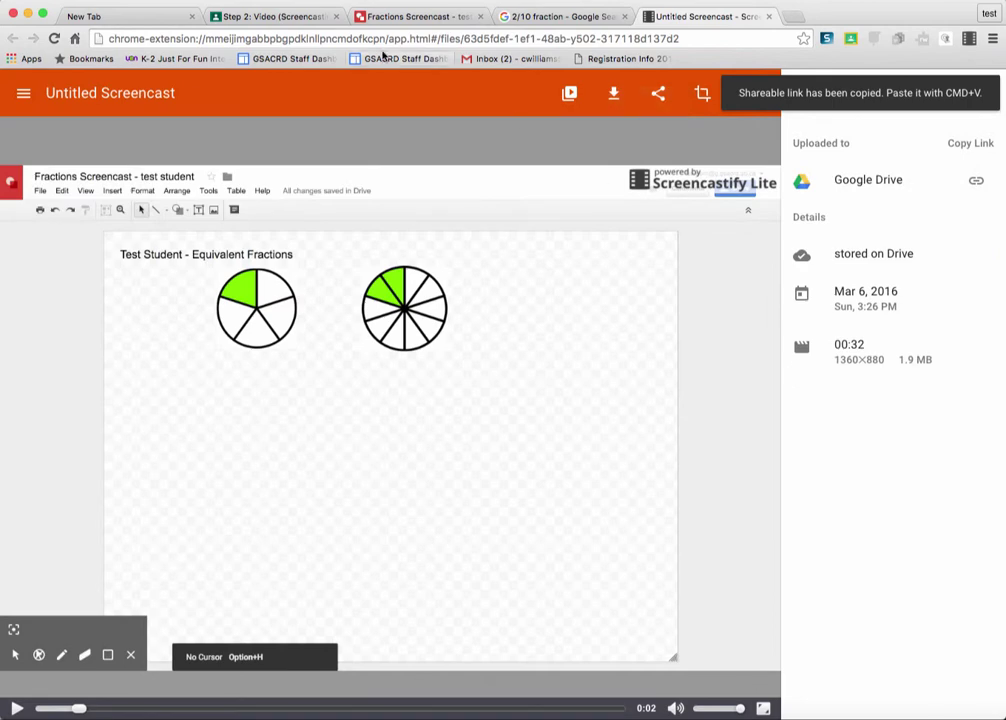
{"action": "left_click", "coordinate": [274, 16]}
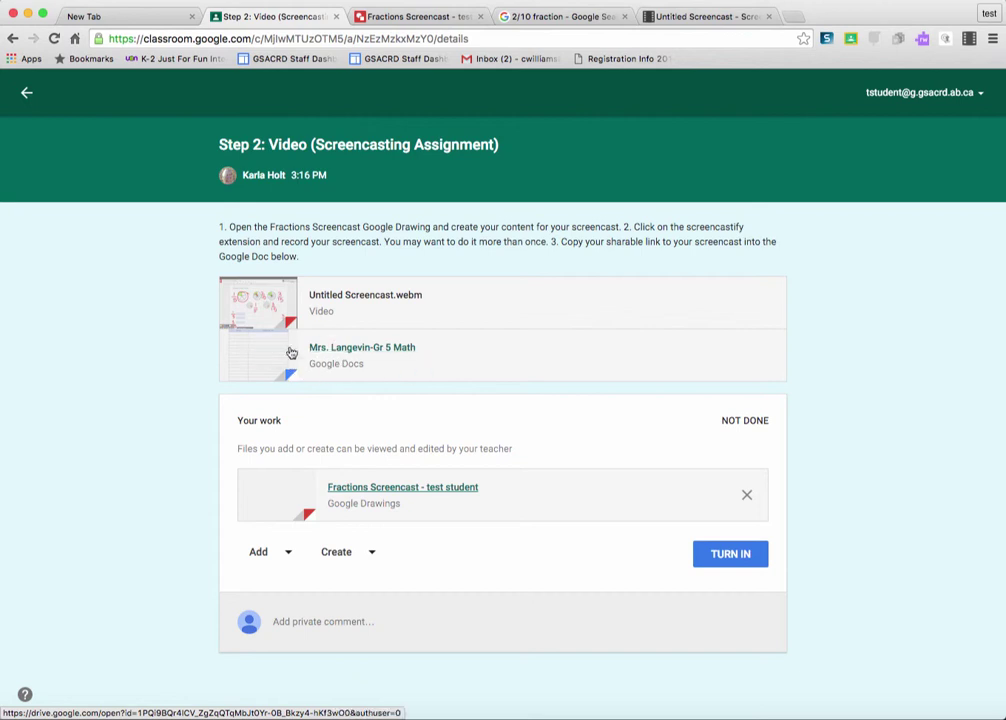
{"action": "left_click", "coordinate": [356, 350]}
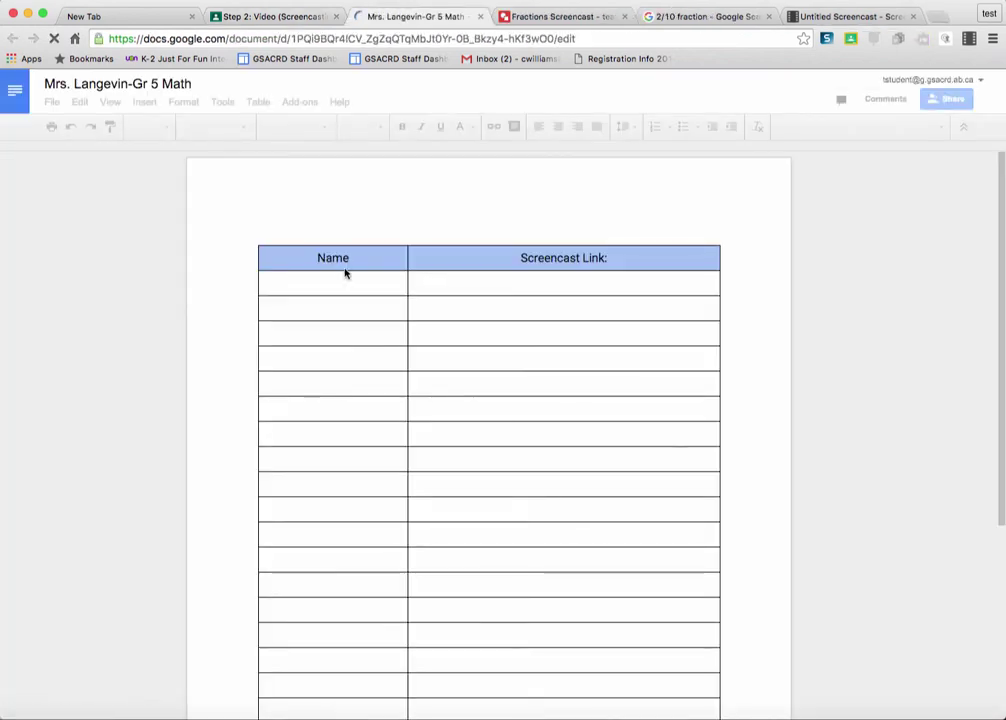
Dismiss the voice typing offer and enter the student's name in the first empty row of the Name column.
{"action": "left_click", "coordinate": [343, 286]}
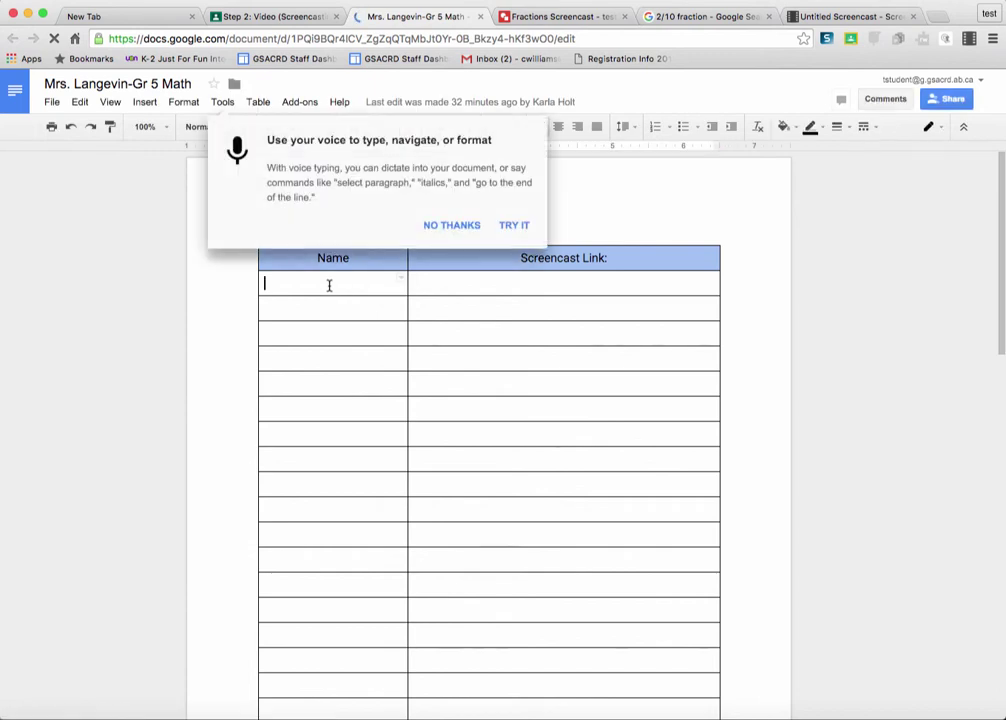
{"action": "left_click", "coordinate": [455, 226]}
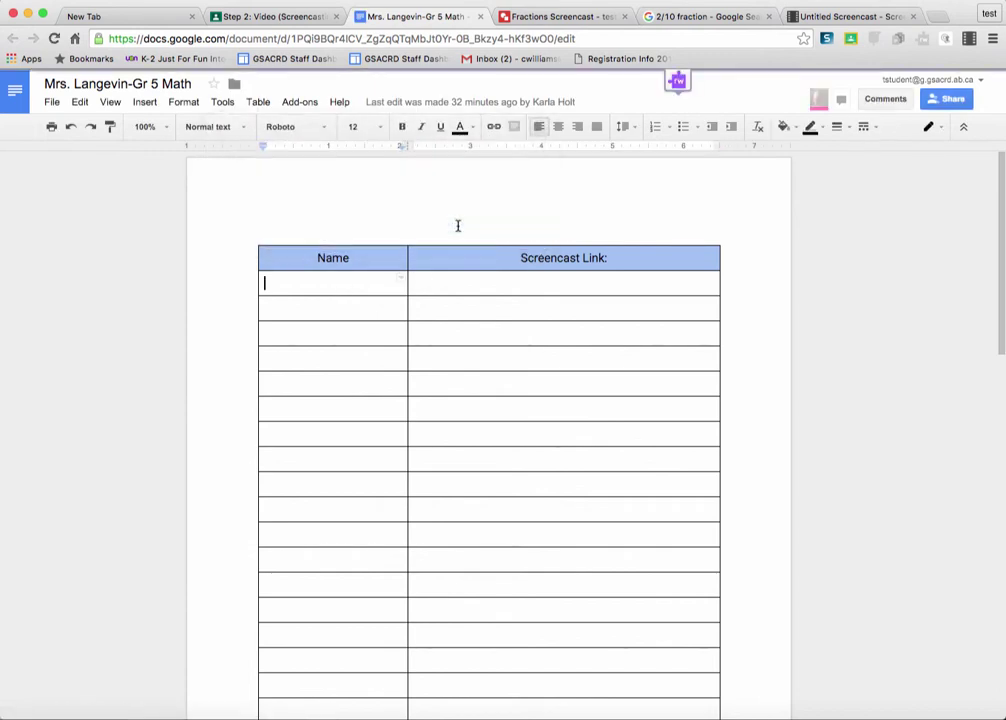
{"action": "type", "text": "Test Studetn"}
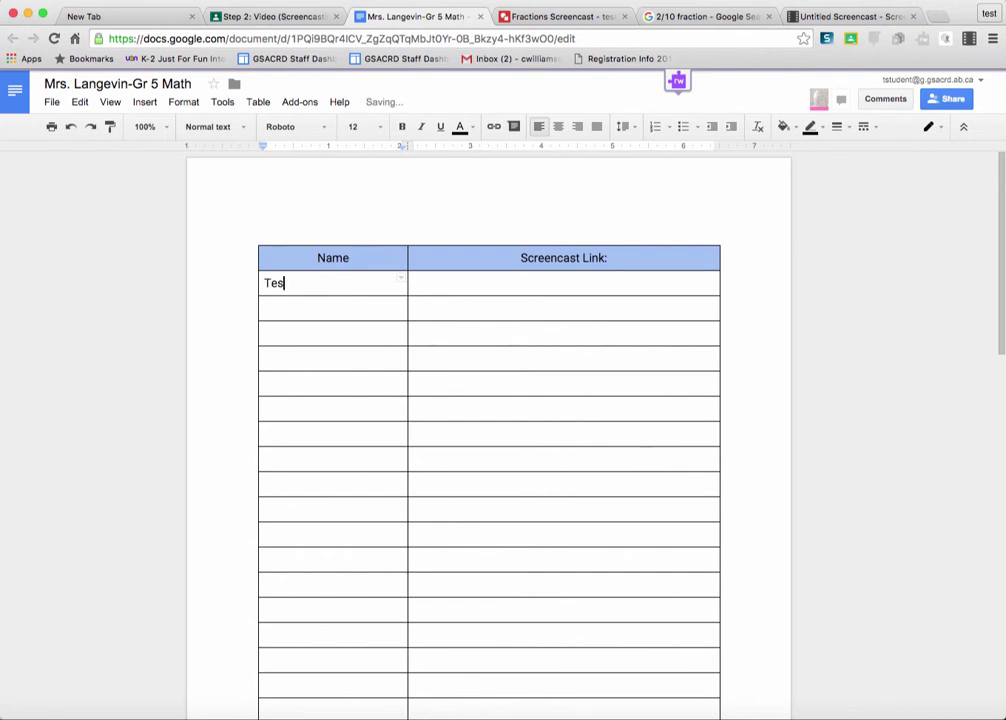
{"action": "key", "text": "BackSpace"}
{"action": "key", "text": "BackSpace"}
{"action": "type", "text": "nt"}
{"action": "key", "text": "Tab"}
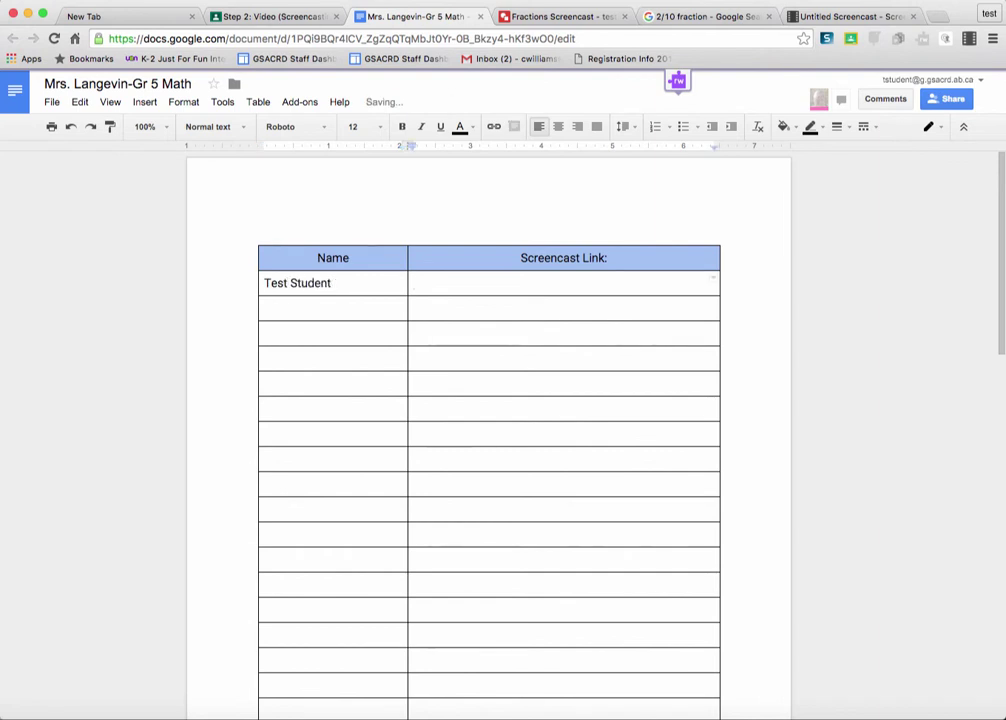
Paste the copied screencast link into the Screencast Link cell beside the student's name and turn it into a hyperlink.
{"action": "left_click", "coordinate": [79, 102]}
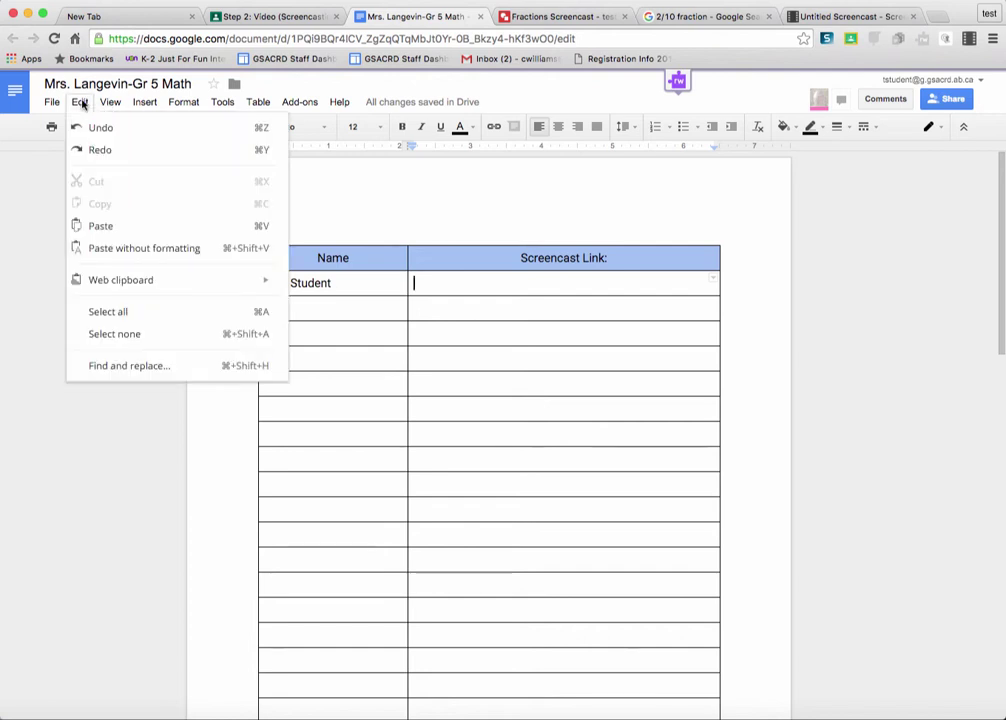
{"action": "left_click", "coordinate": [108, 225]}
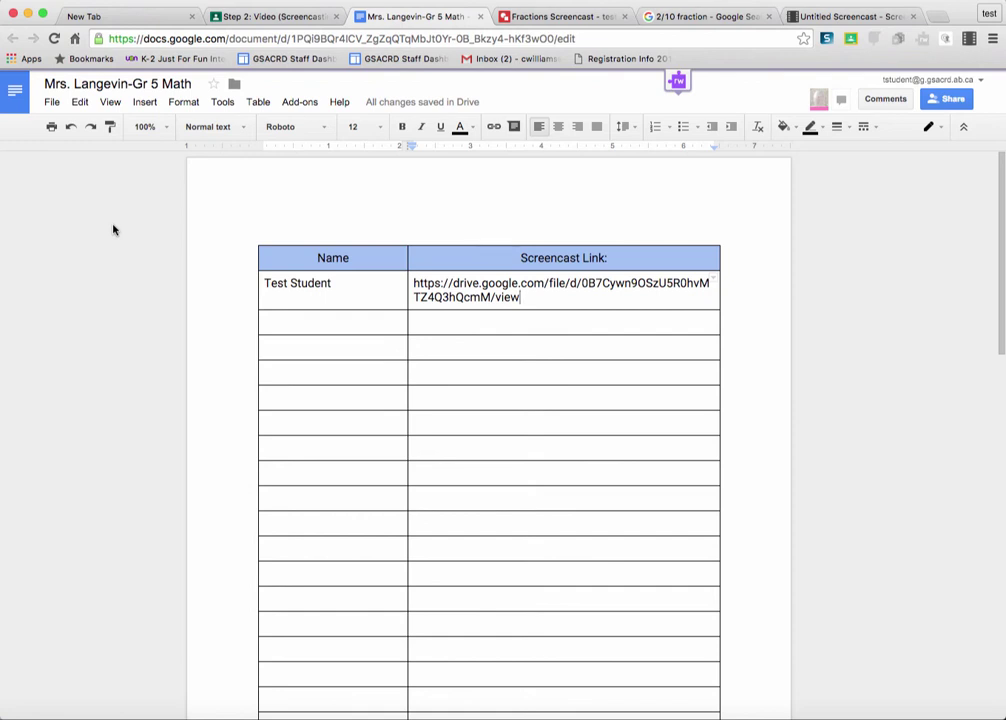
{"action": "key", "text": "Return"}
{"action": "left_click", "coordinate": [392, 364]}
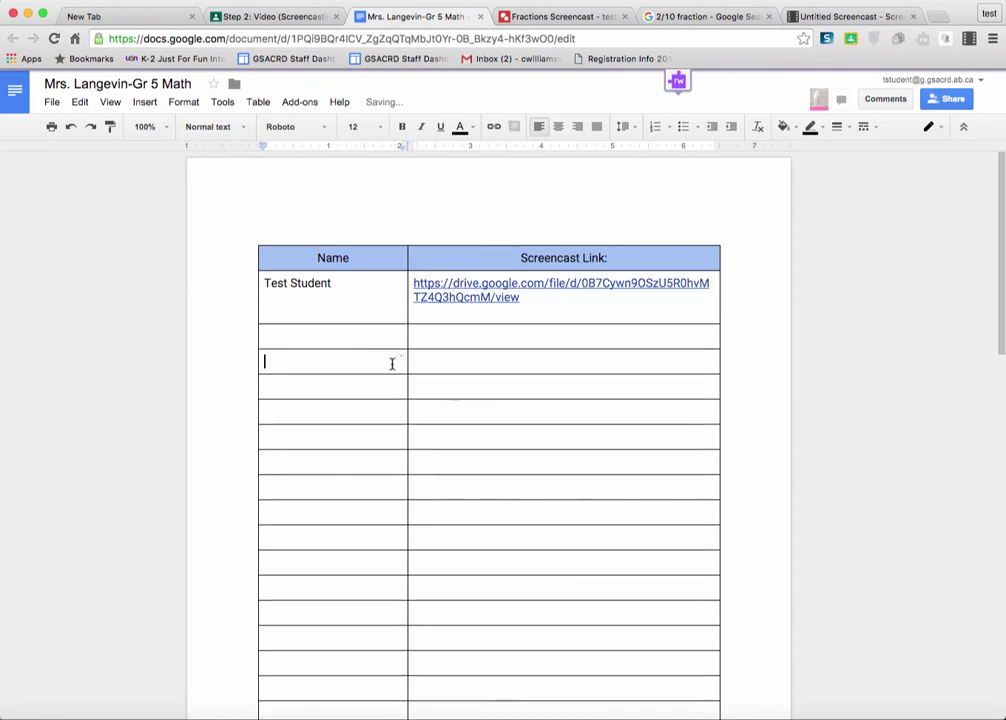